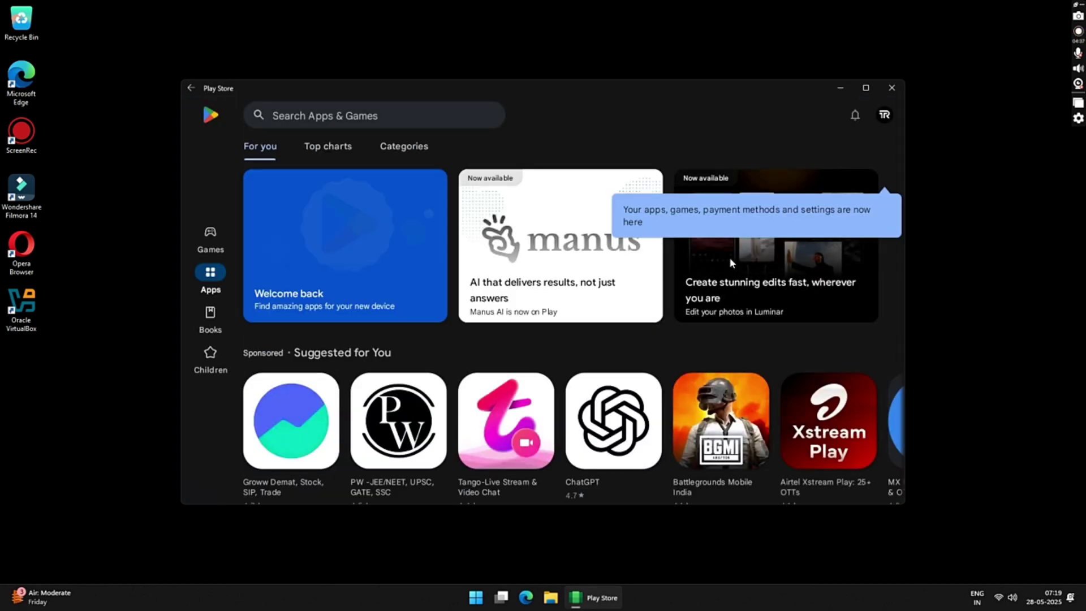
Browse the Play Store Apps home and the Battlegrounds Mobile India listing, then dismiss the microphone warning.
scroll(664, 360, "down", 3)
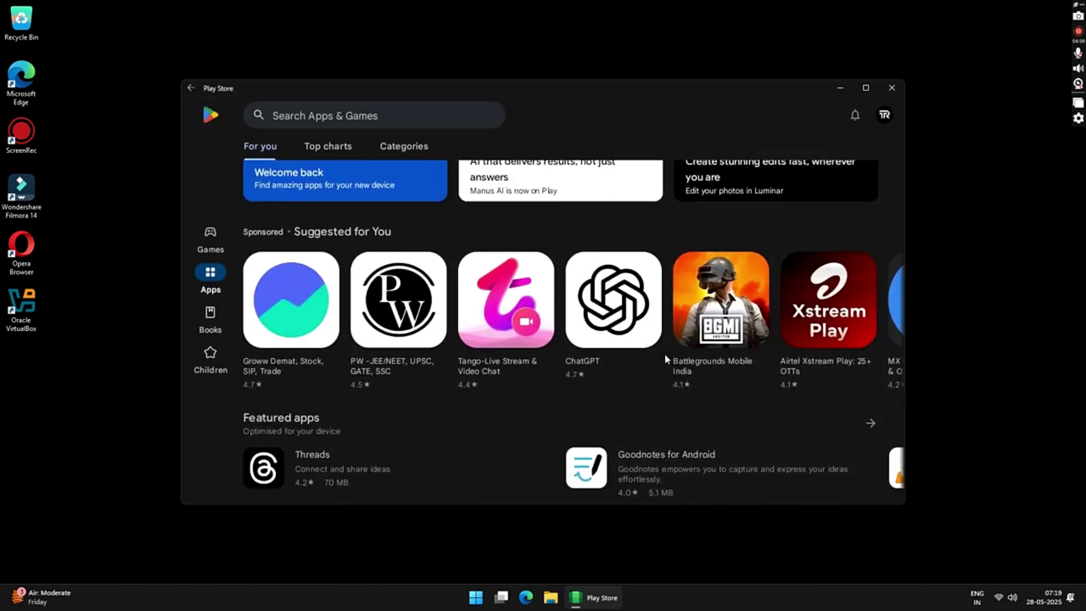
left_click(715, 189)
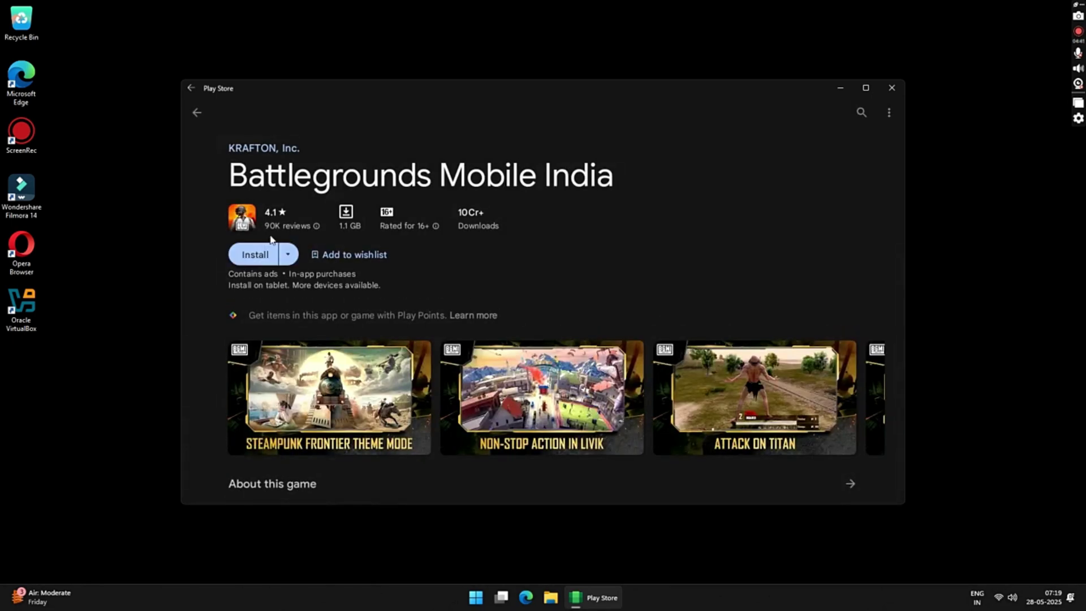
left_click(198, 114)
scroll(553, 266, "down", 5)
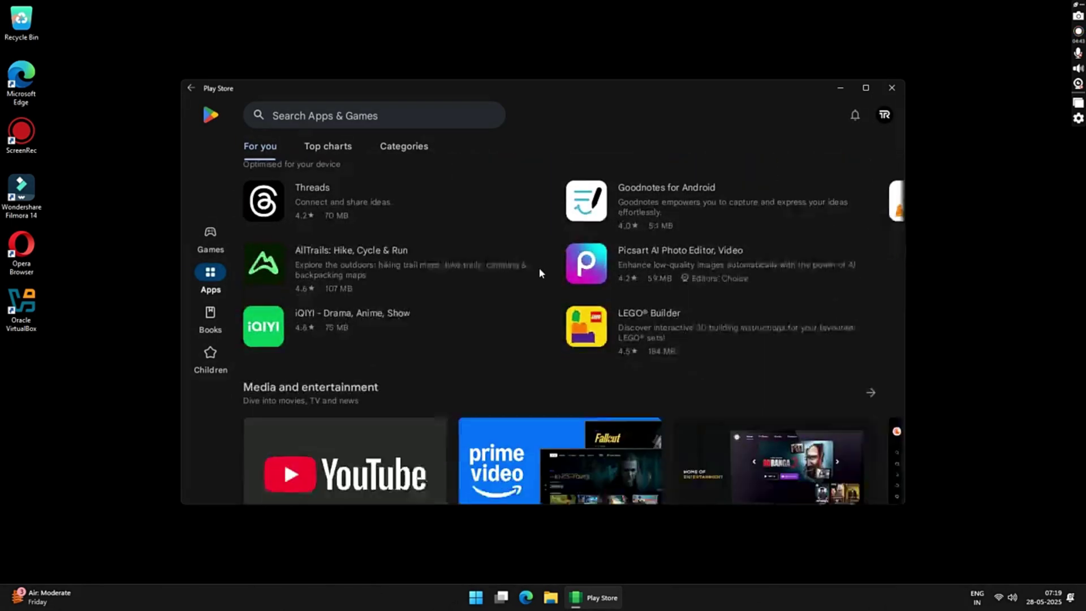
scroll(548, 257, "down", 10)
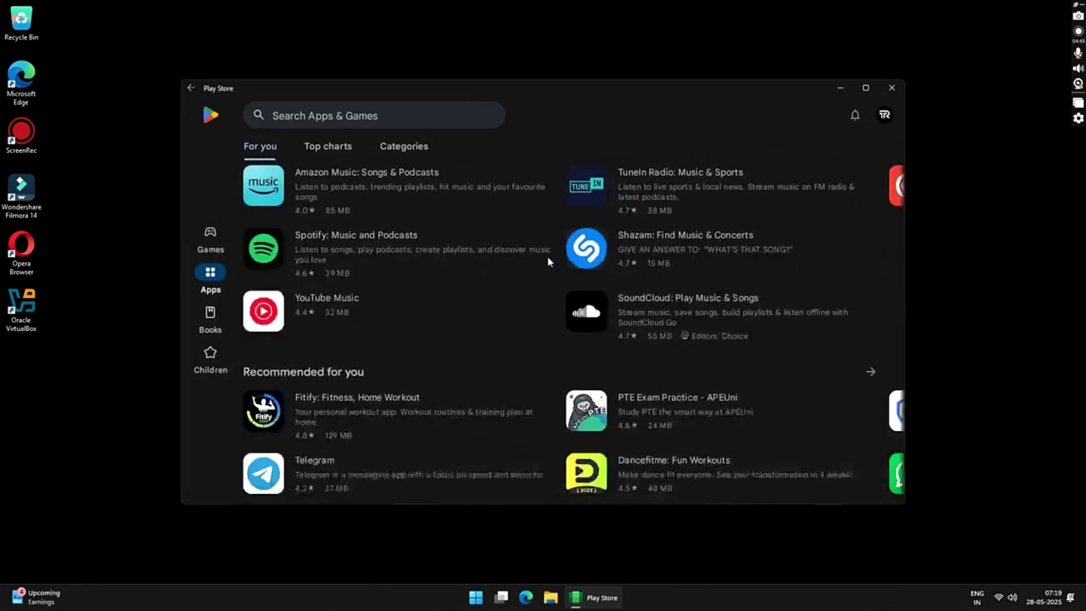
scroll(547, 259, "down", 10)
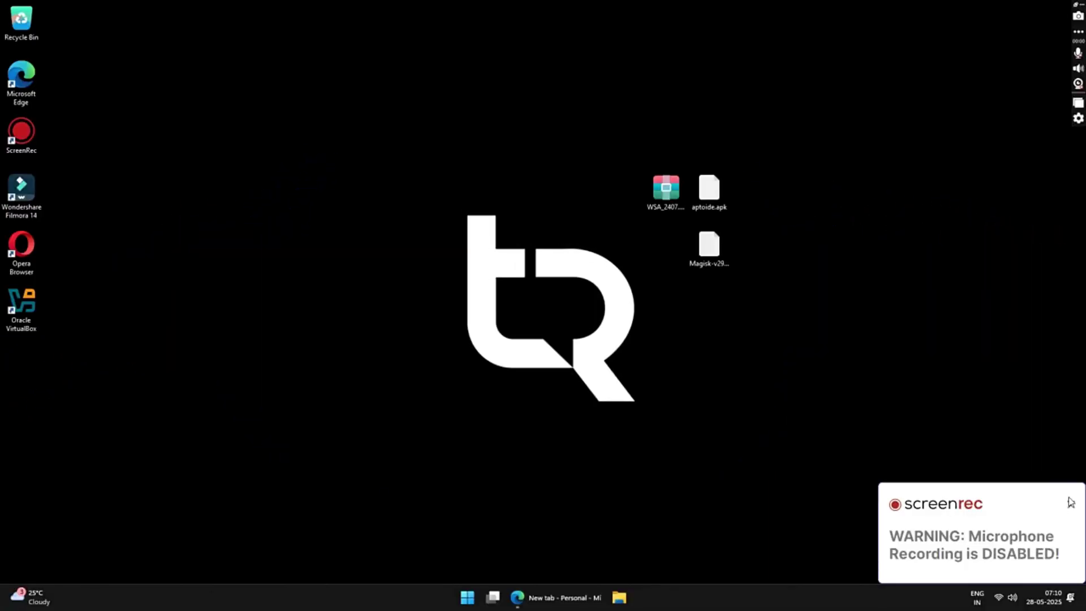
left_click(1071, 501)
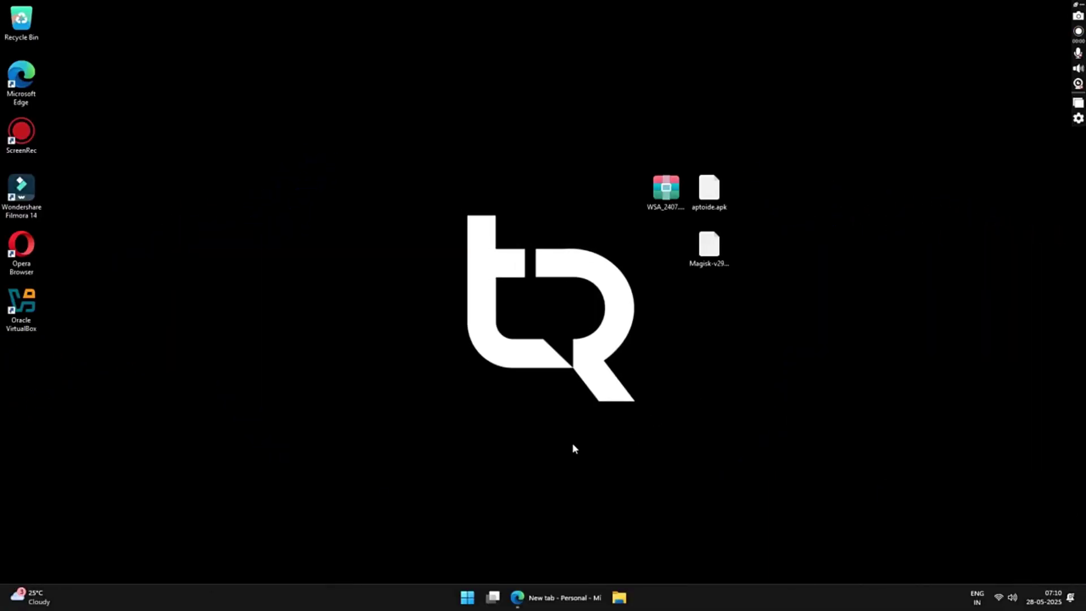
Search 'win' in Start and uninstall Windows Subsystem for Android, then close the search panel.
left_click(466, 594)
type("win")
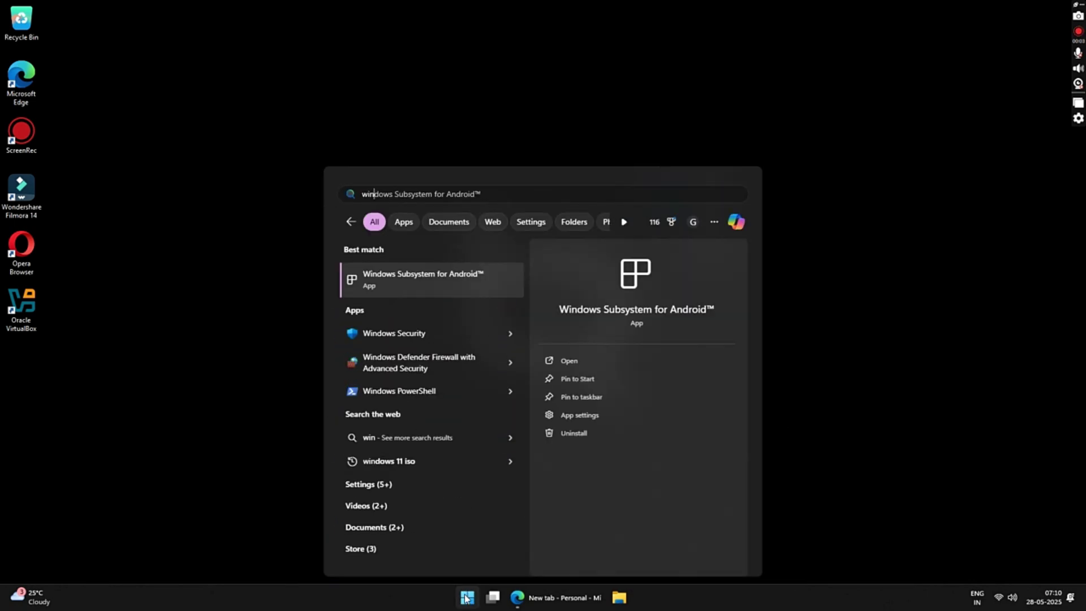
right_click(396, 277)
left_click(441, 355)
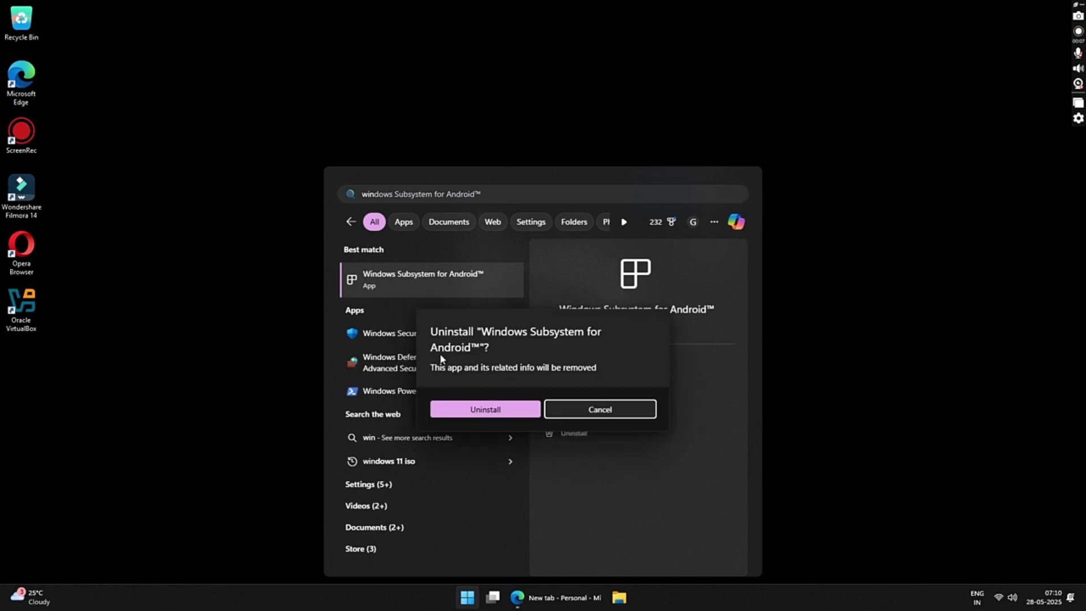
left_click(489, 412)
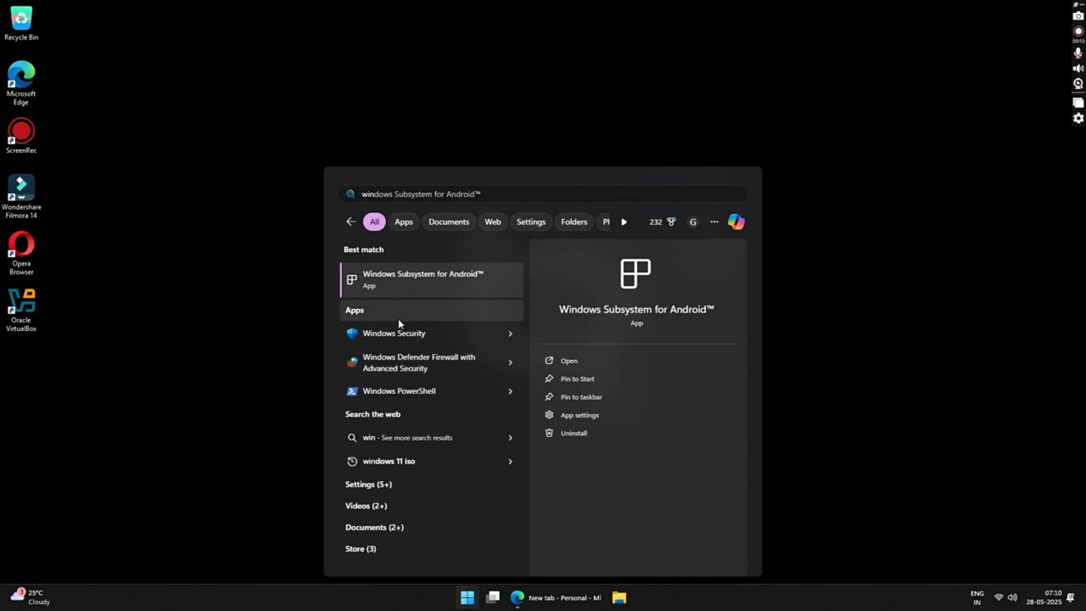
left_click(255, 318)
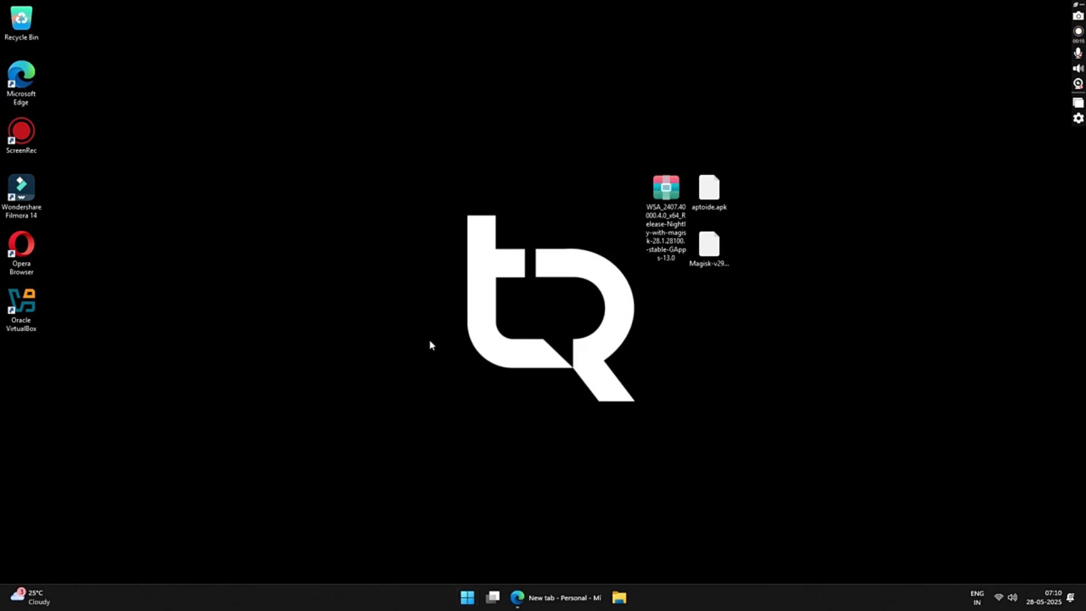
Open Task Manager from the taskbar and view the CPU Performance page showing Virtualization.
right_click(748, 596)
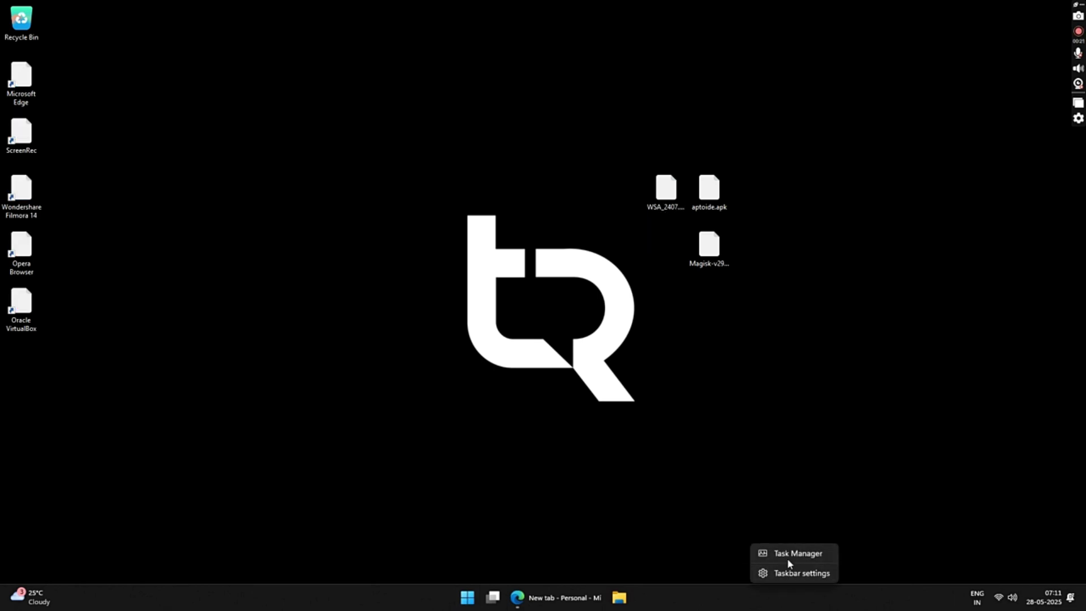
left_click(790, 554)
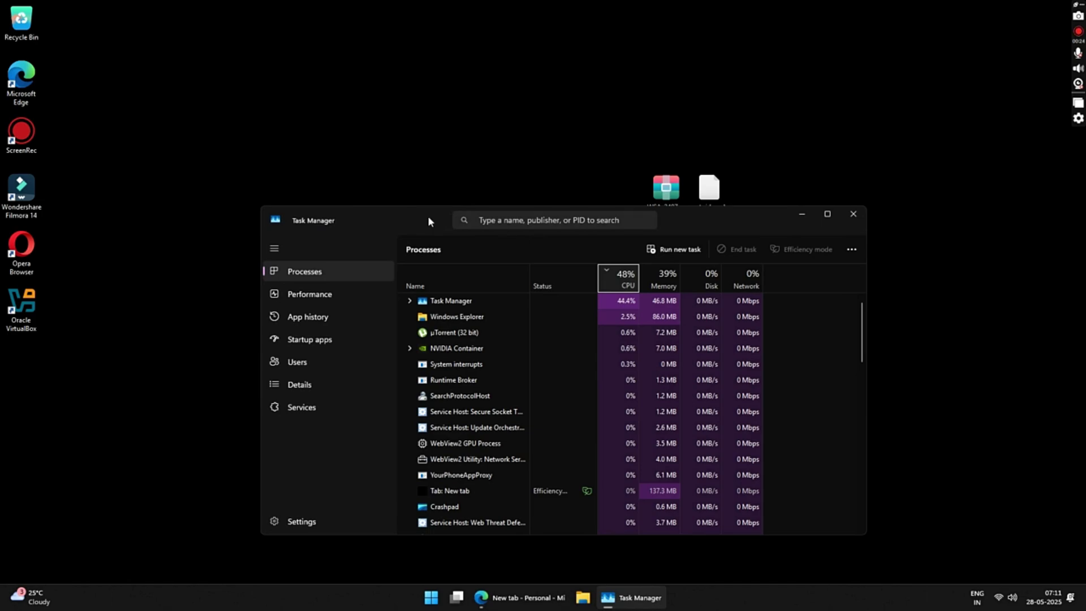
left_click_drag(429, 220, 395, 152)
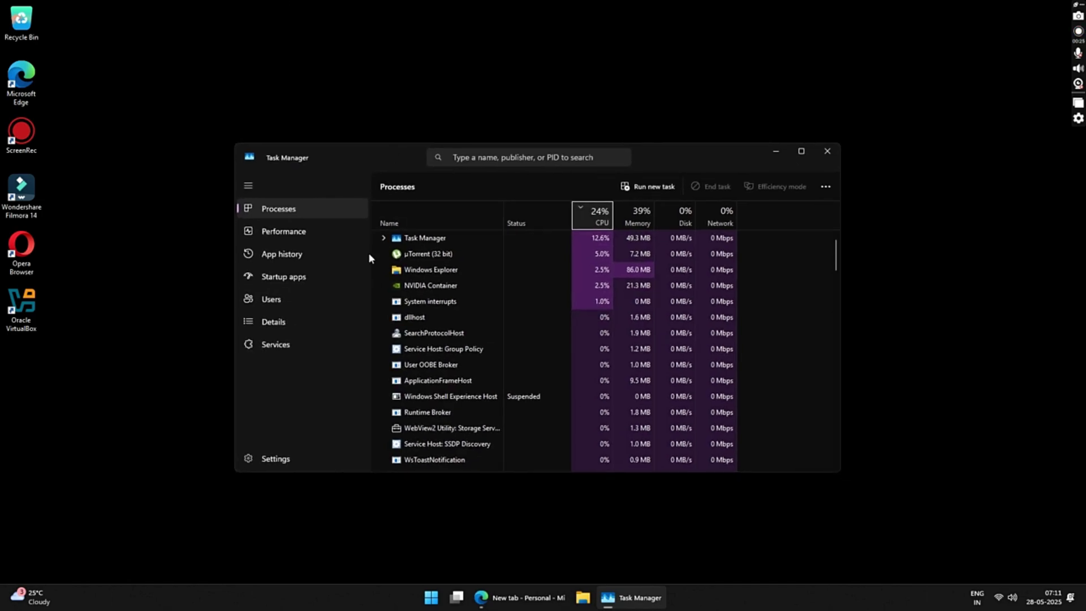
left_click(287, 235)
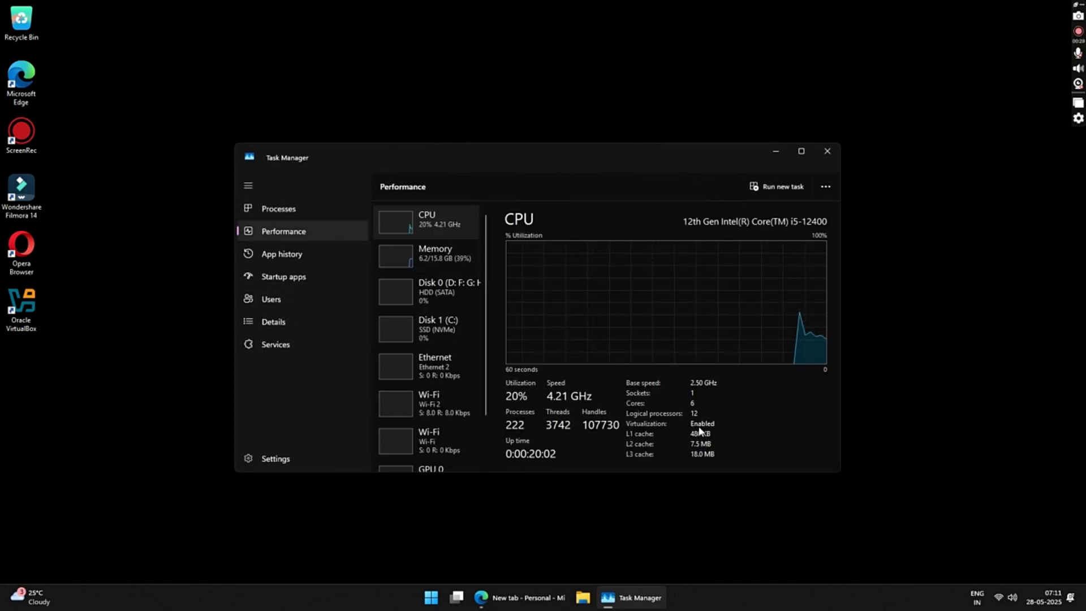
Turn on Virtual Machine Platform in 'Turn Windows features on or off' and apply with OK, closing Task Manager.
left_click(433, 601)
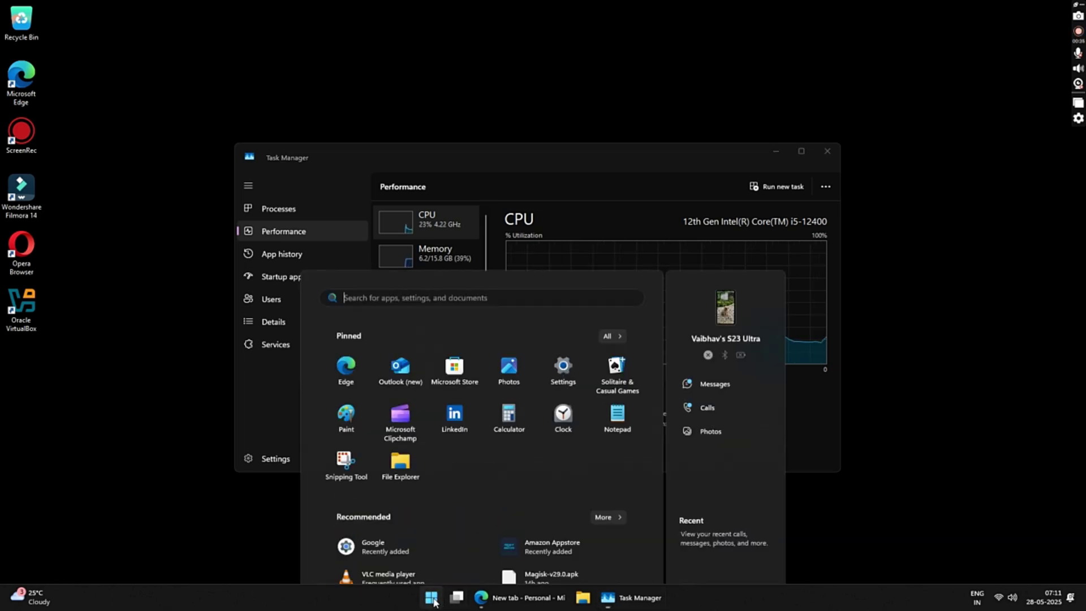
type("turn")
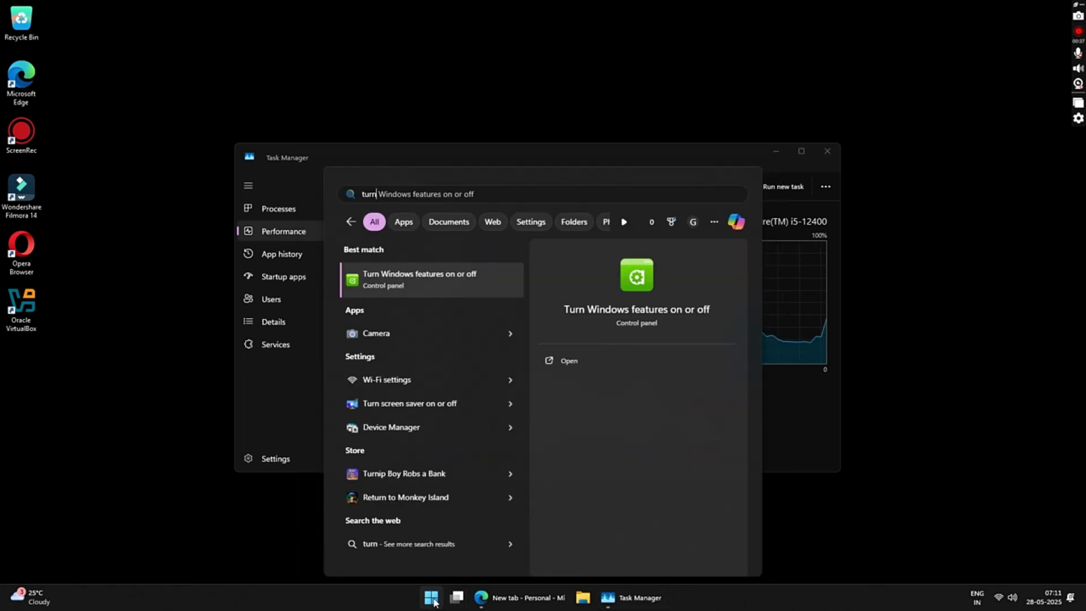
left_click(388, 278)
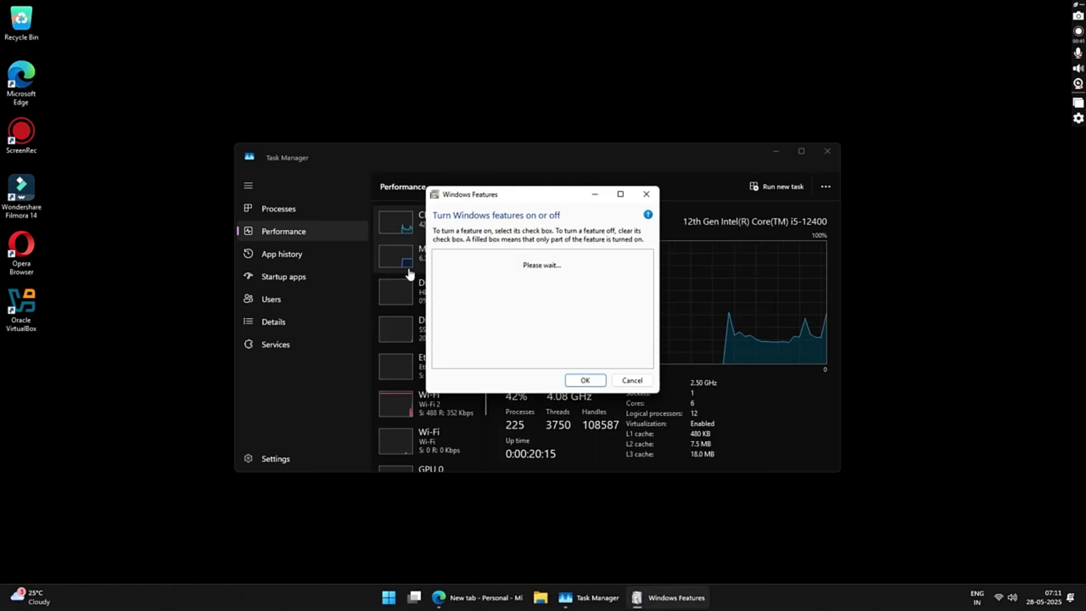
left_click(826, 151)
left_click_drag(616, 254, 622, 338)
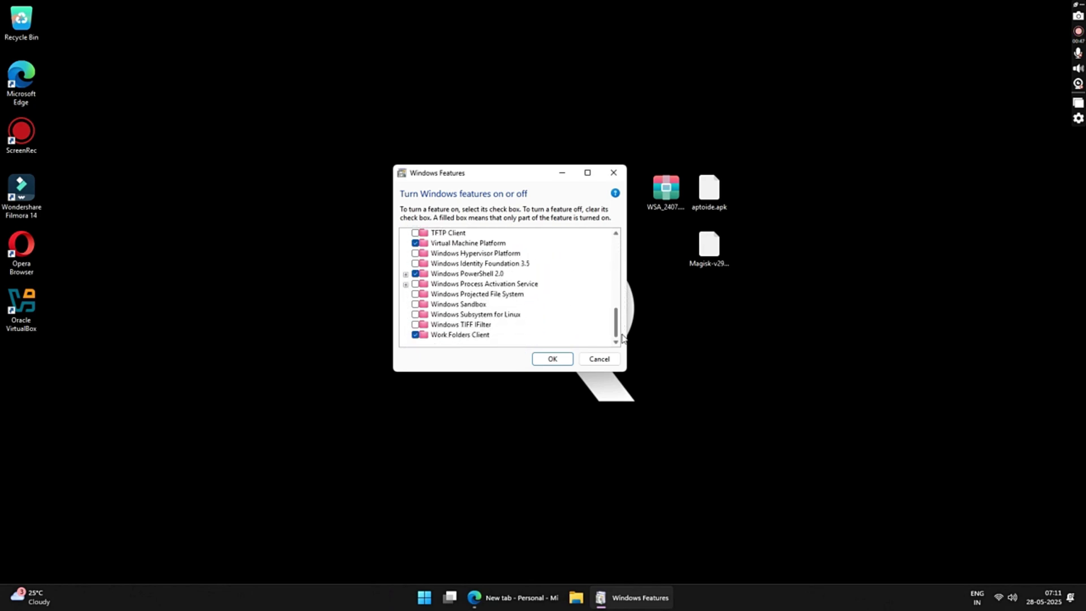
left_click(471, 243)
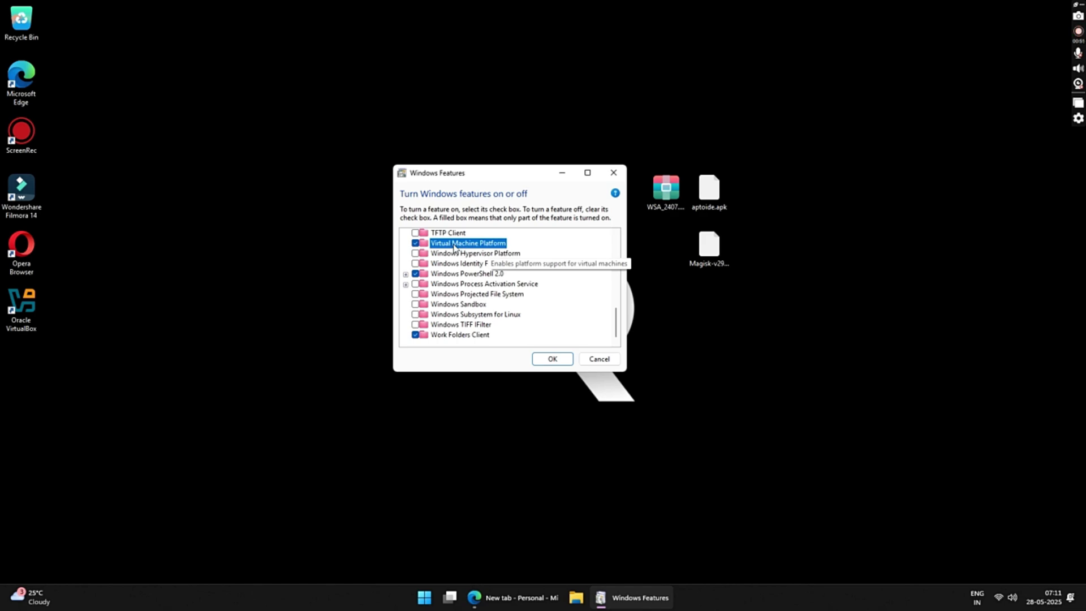
scroll(453, 247, "up", 3)
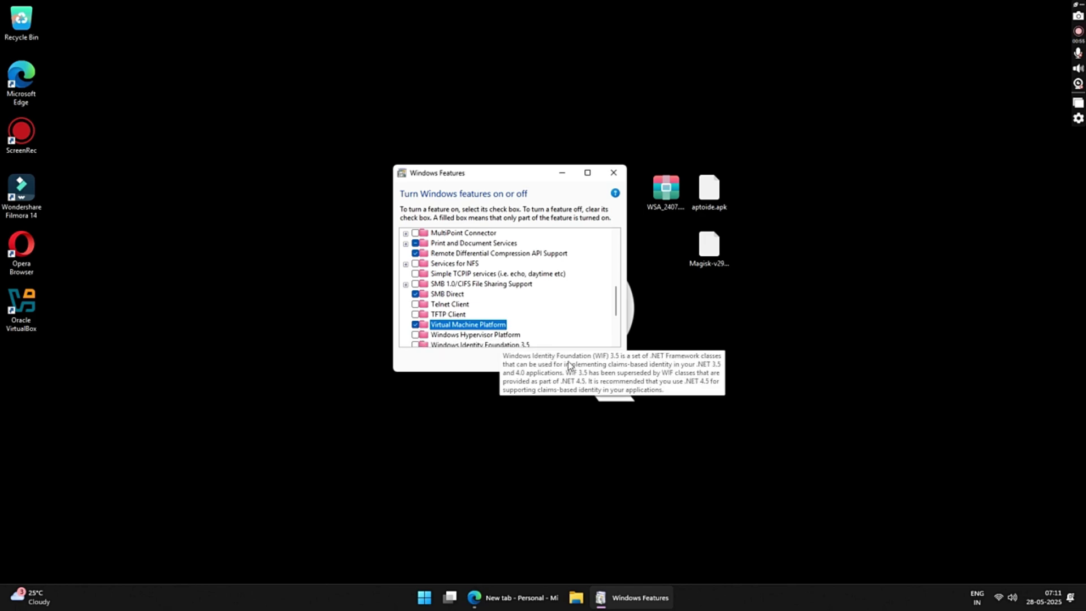
left_click(544, 359)
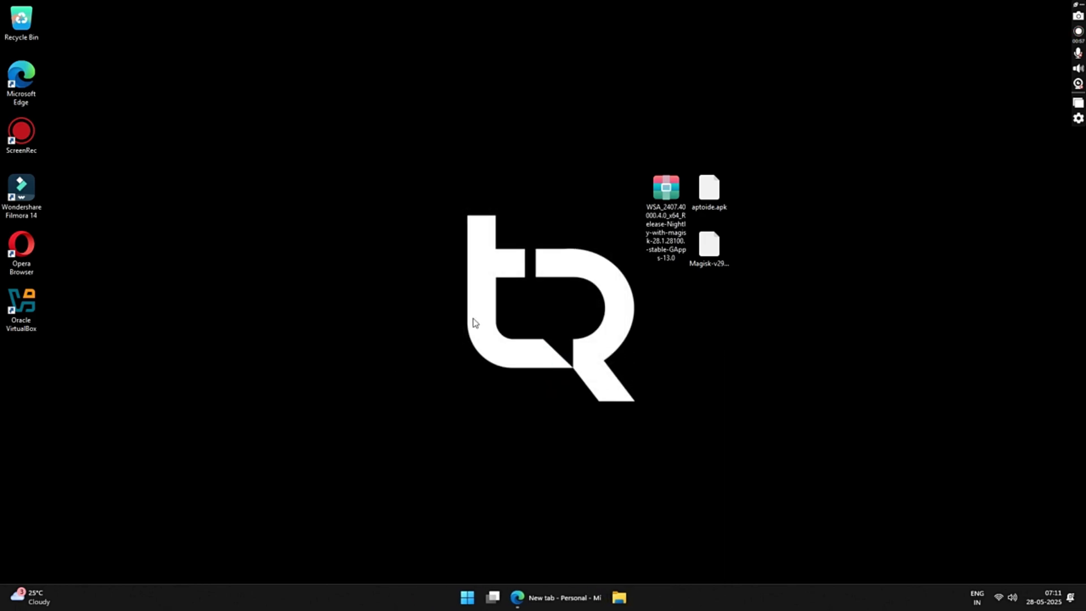
Restart the PC from the Start power menu and dismiss the microphone warning.
left_click(467, 597)
left_click(622, 559)
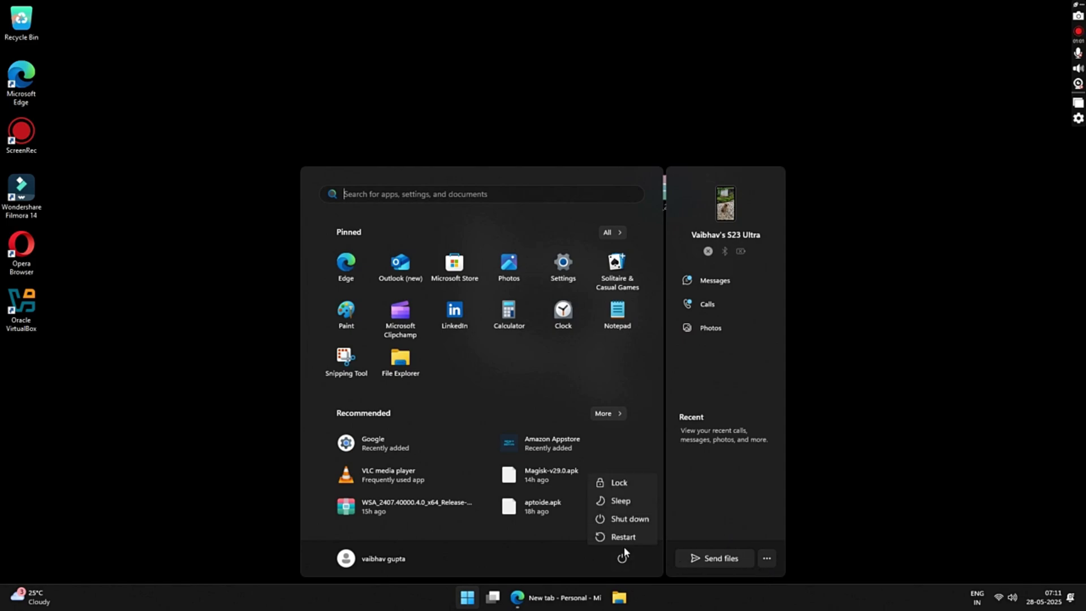
left_click(622, 534)
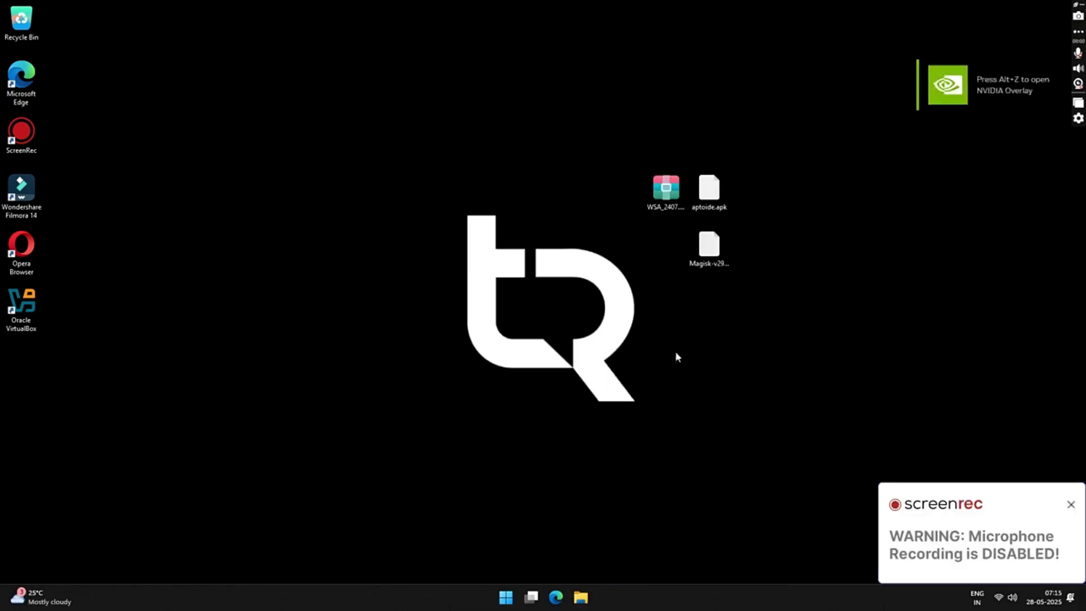
left_click(1071, 504)
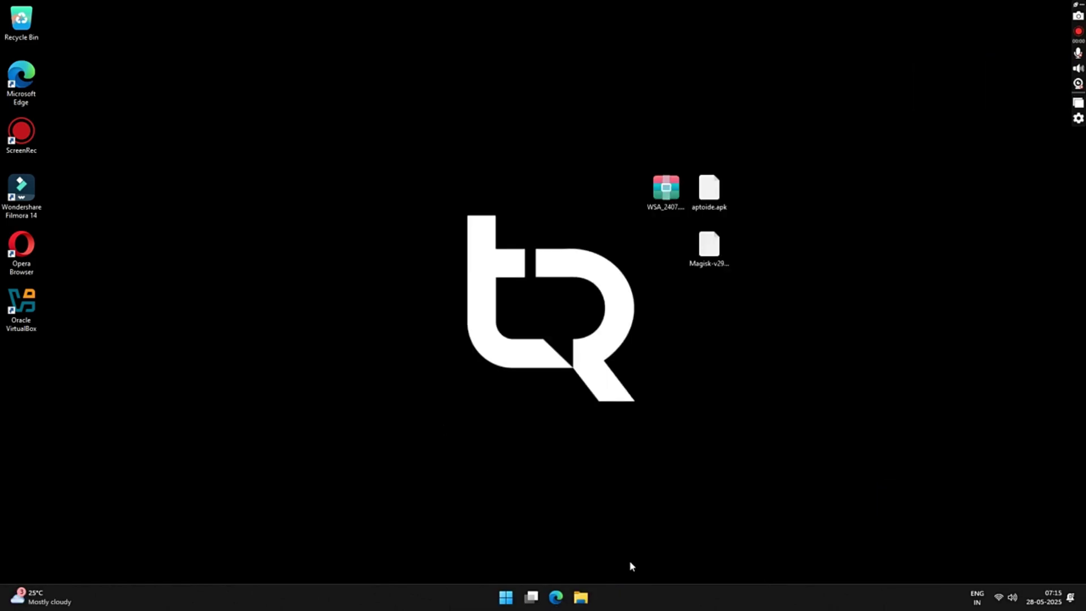
Search 'wsa builds' in maximized Edge and scroll the WSABuilds README to its Download Page table.
left_click(557, 599)
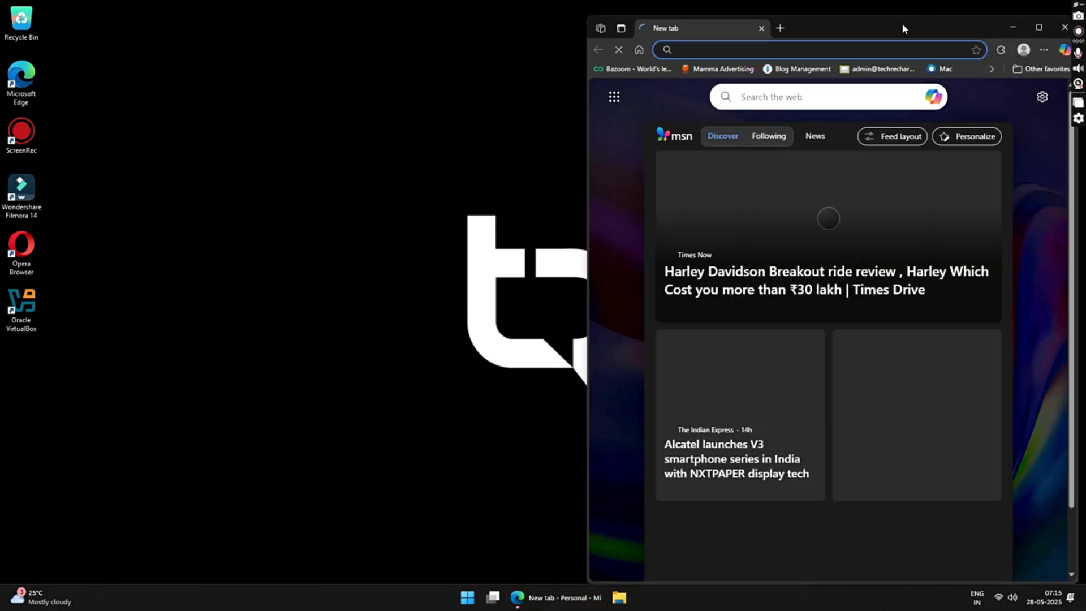
double_click(901, 22)
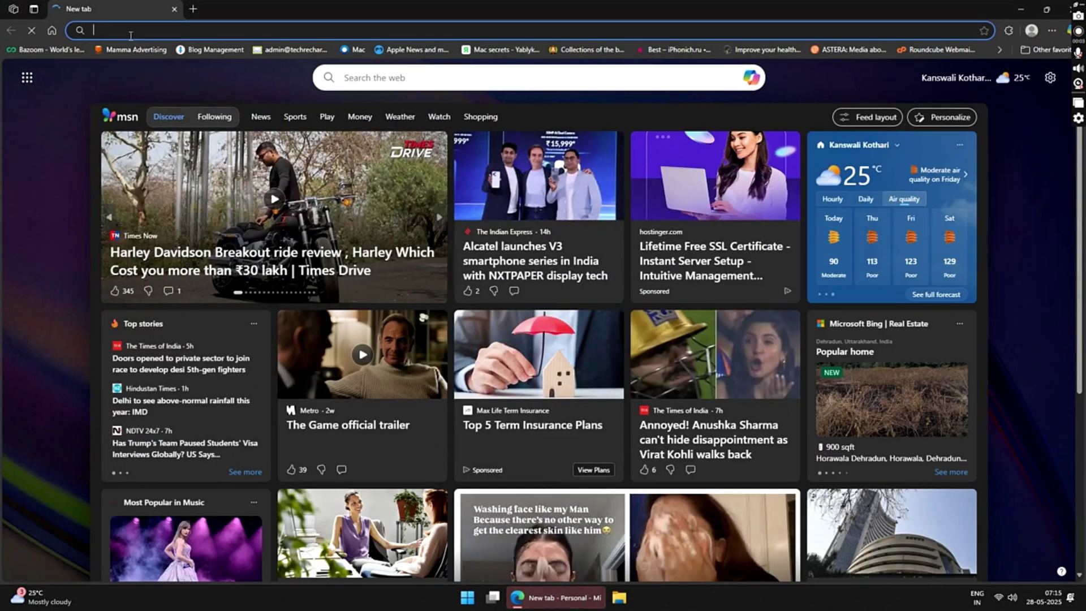
type("wsa")
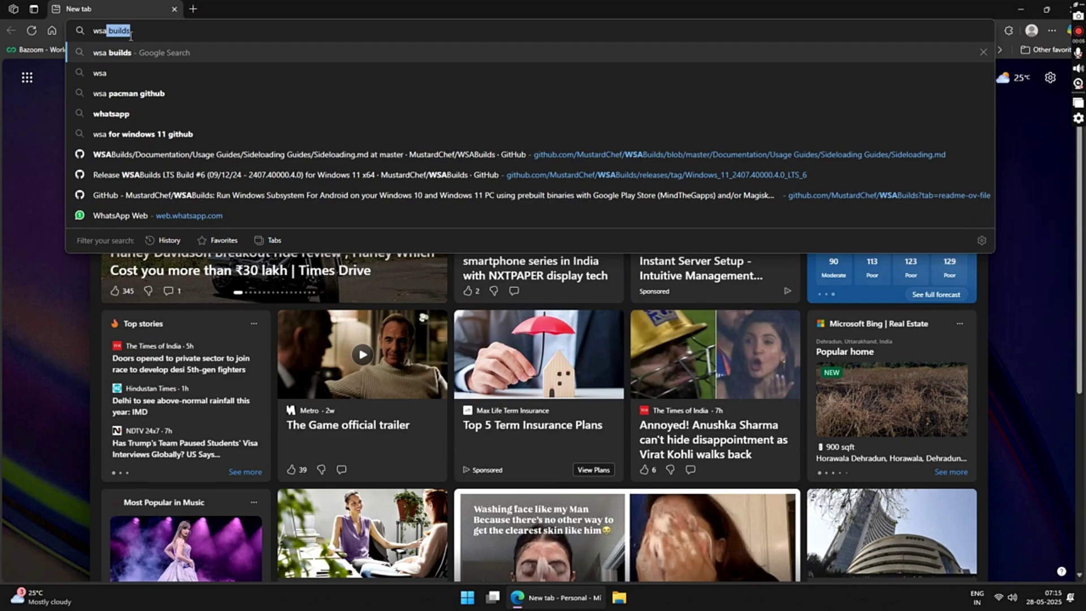
key("Return")
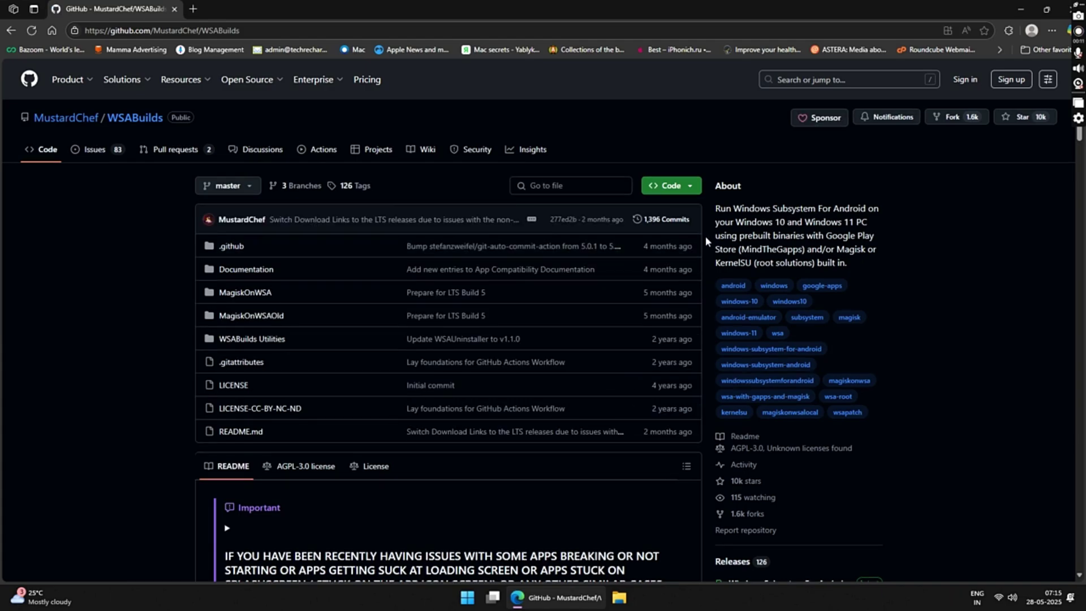
scroll(711, 261, "down", 20)
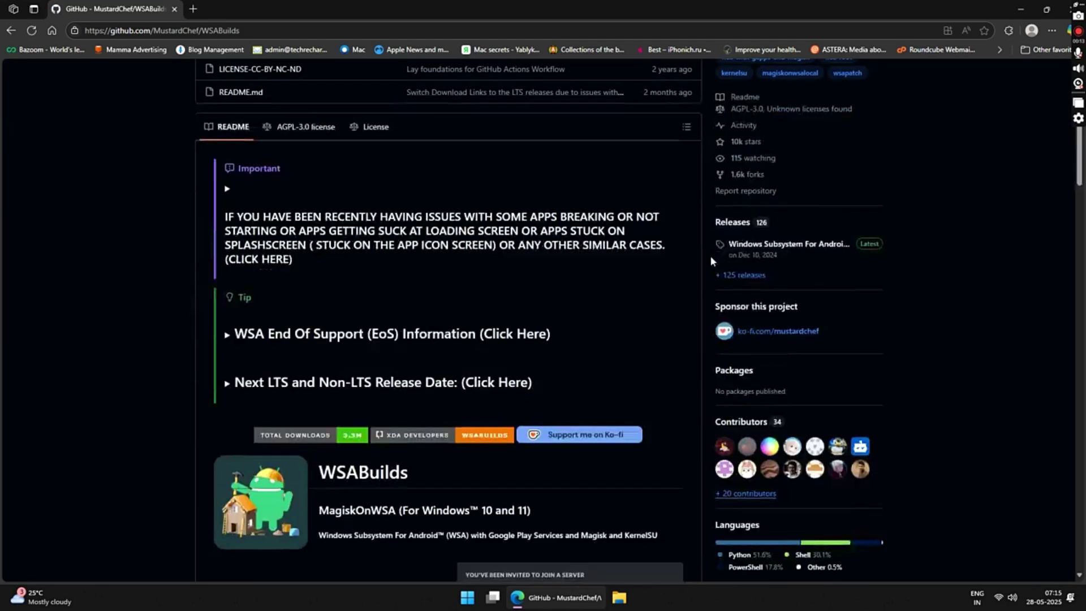
scroll(711, 260, "down", 4)
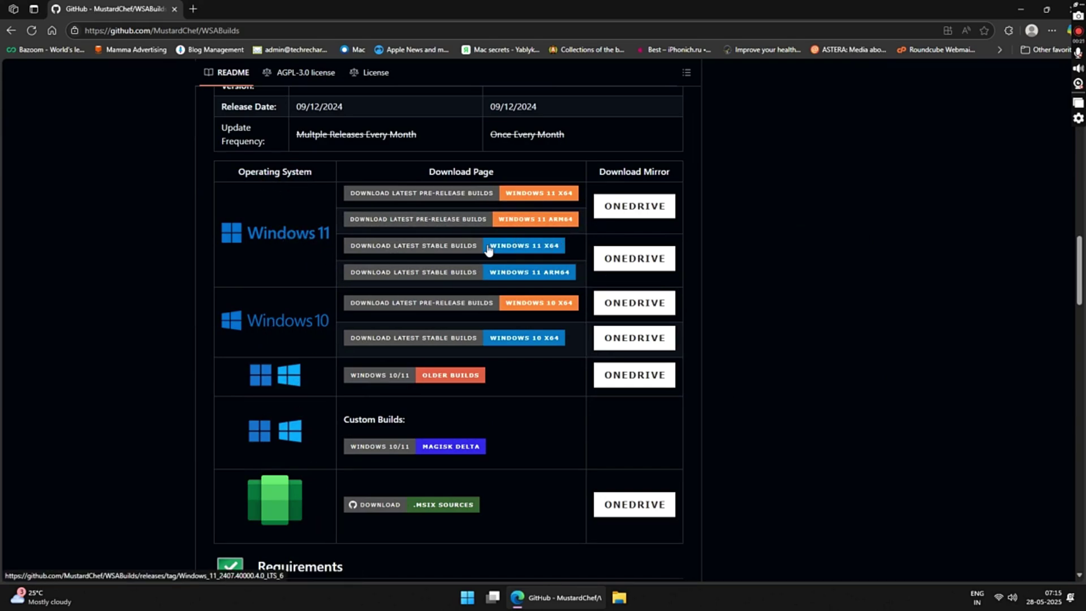
Open the Windows 11 x64 stable release page and review the Magisk stable MindTheGapps variant's description.
left_click(544, 249)
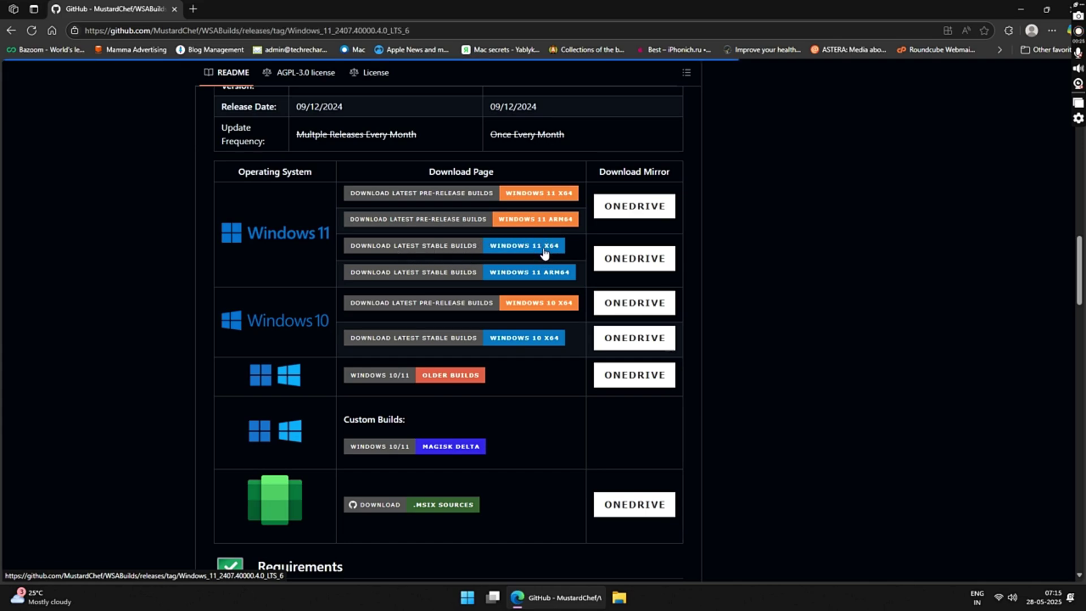
scroll(548, 376, "down", 20)
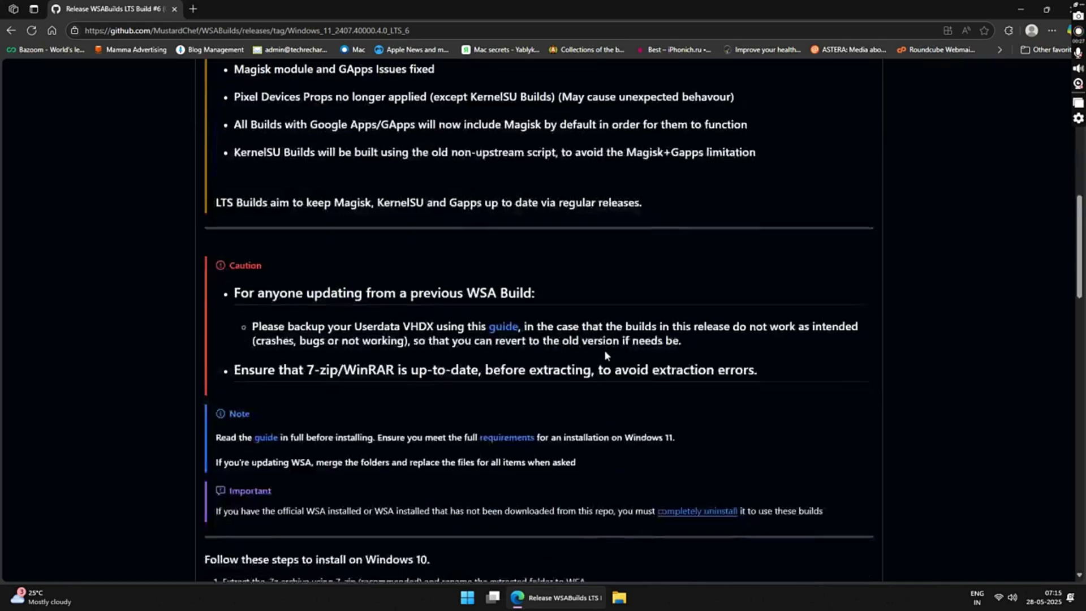
scroll(606, 351, "down", 5)
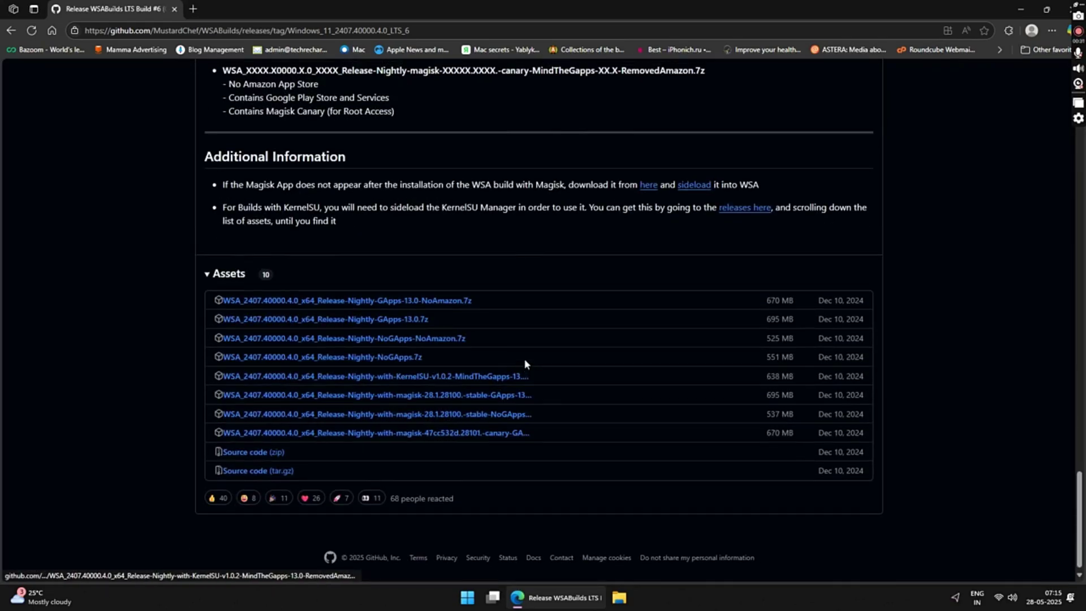
scroll(524, 362, "up", 7)
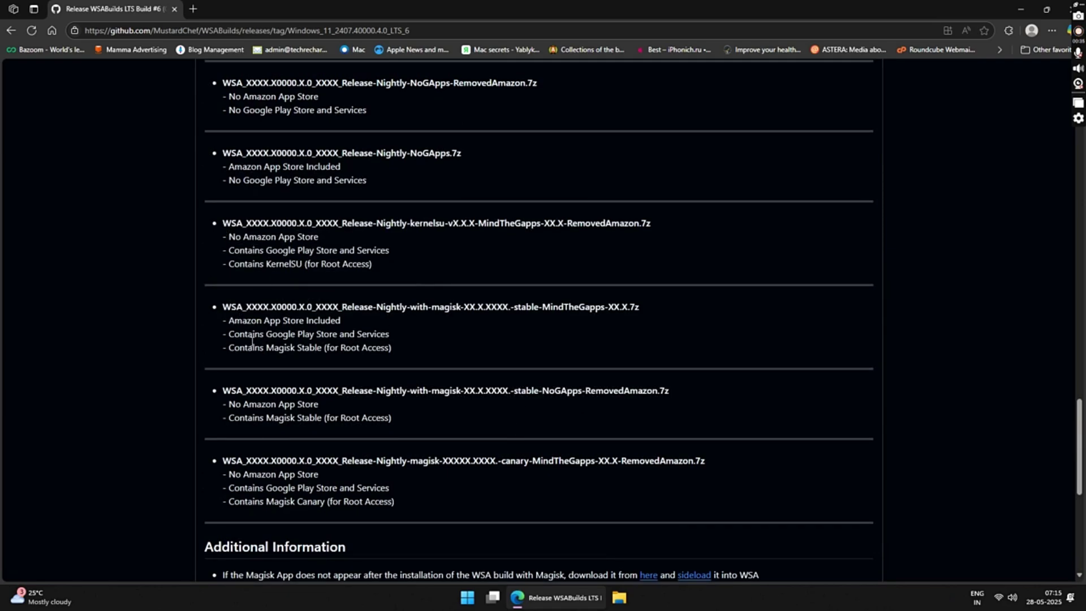
left_click_drag(611, 281, 659, 308)
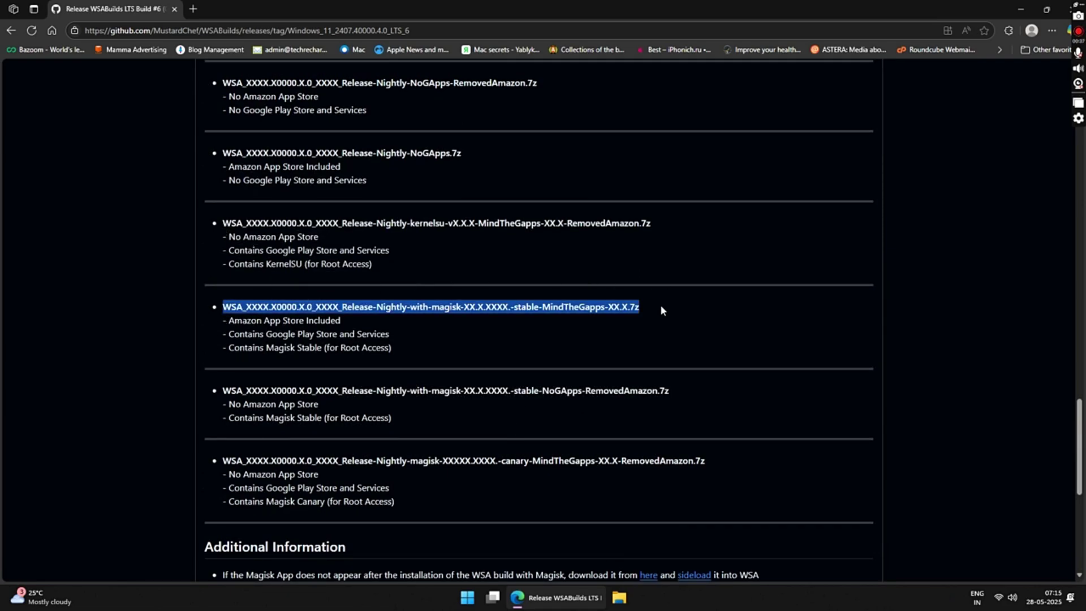
left_click(468, 332)
left_click_drag(234, 330, 341, 320)
left_click_drag(224, 347, 394, 344)
left_click(378, 353)
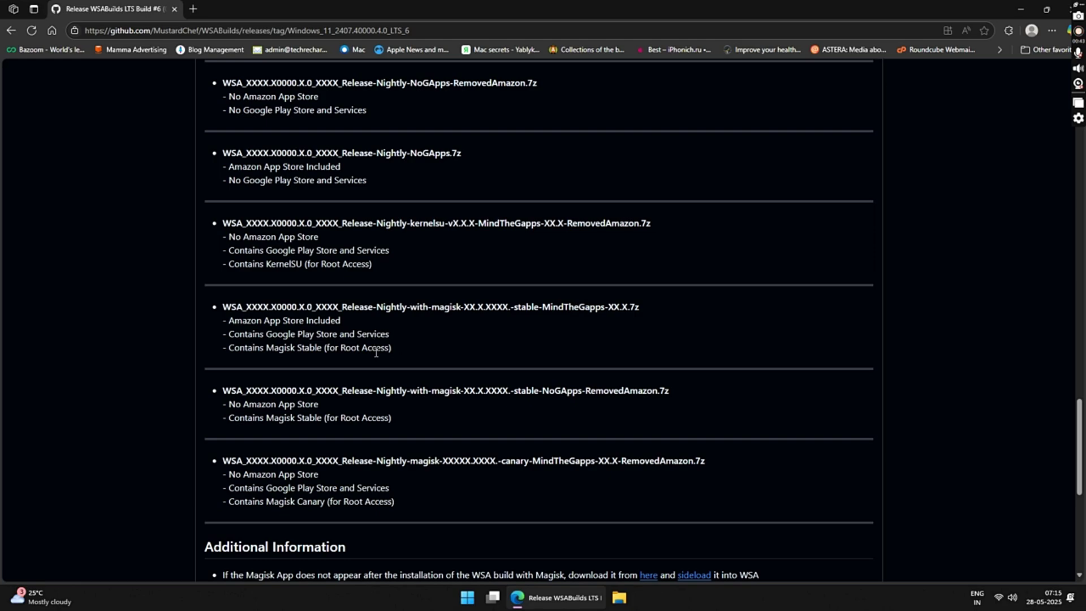
Download the WSA 2407.40000.4.0 Magisk stable GApps-13.0 .7z asset and check the Downloads list.
scroll(375, 353, "down", 7)
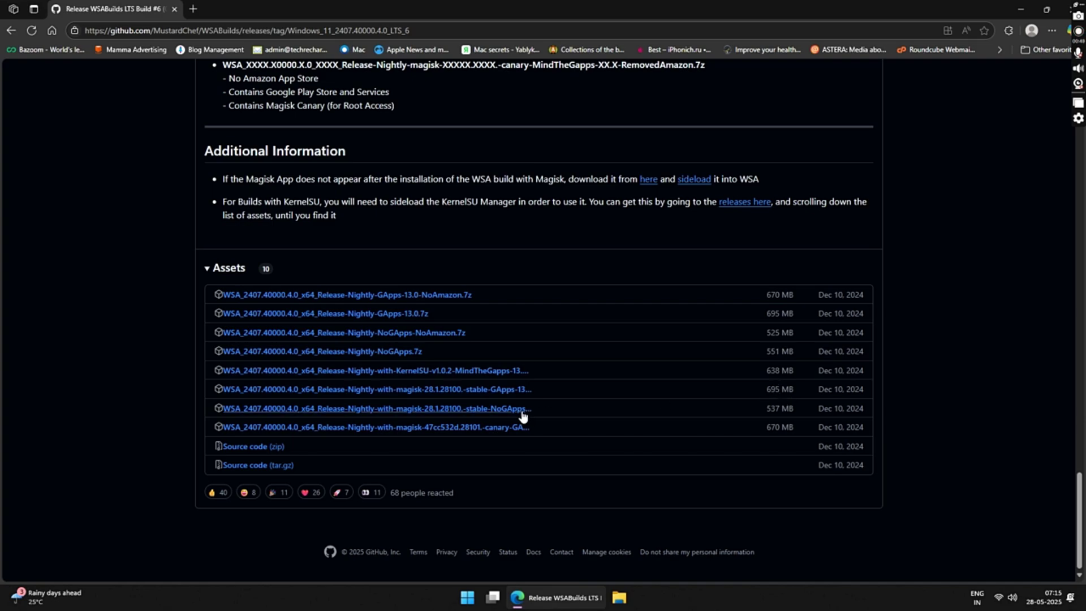
left_click(518, 389)
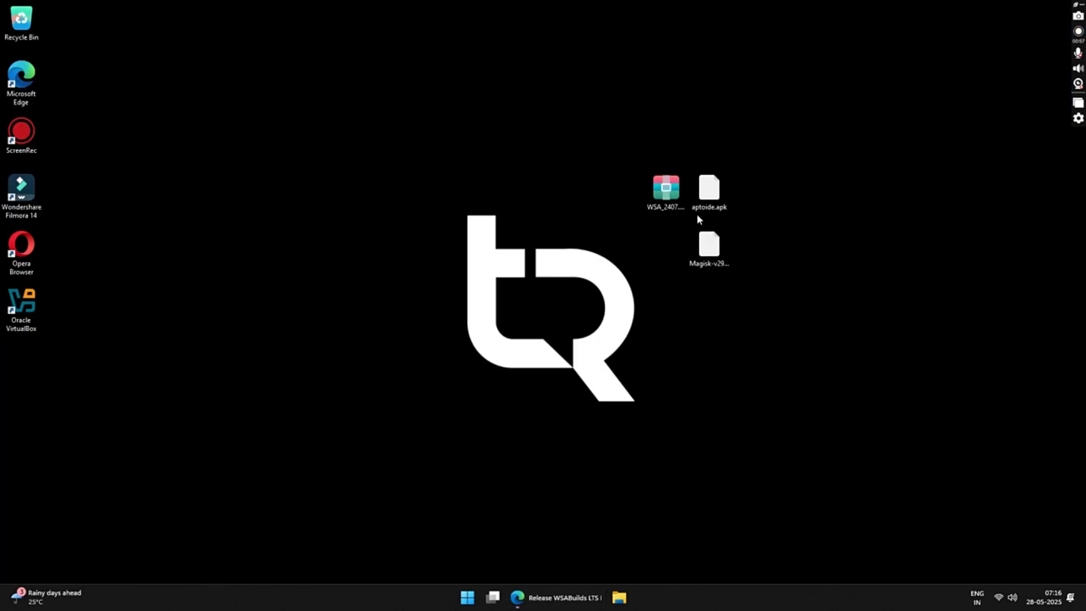
left_click_drag(665, 193, 363, 218)
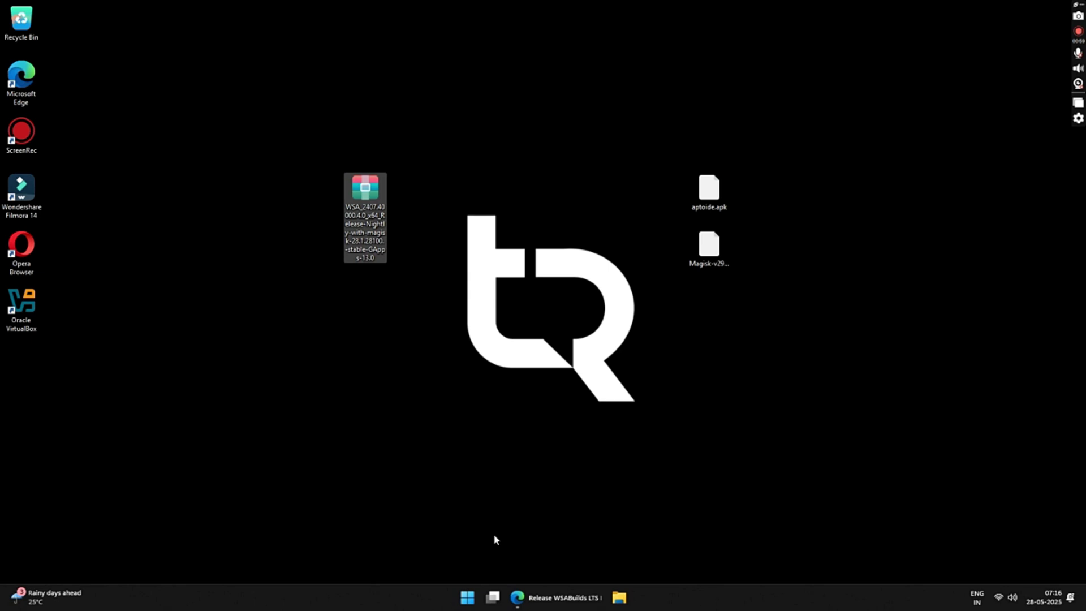
left_click(582, 598)
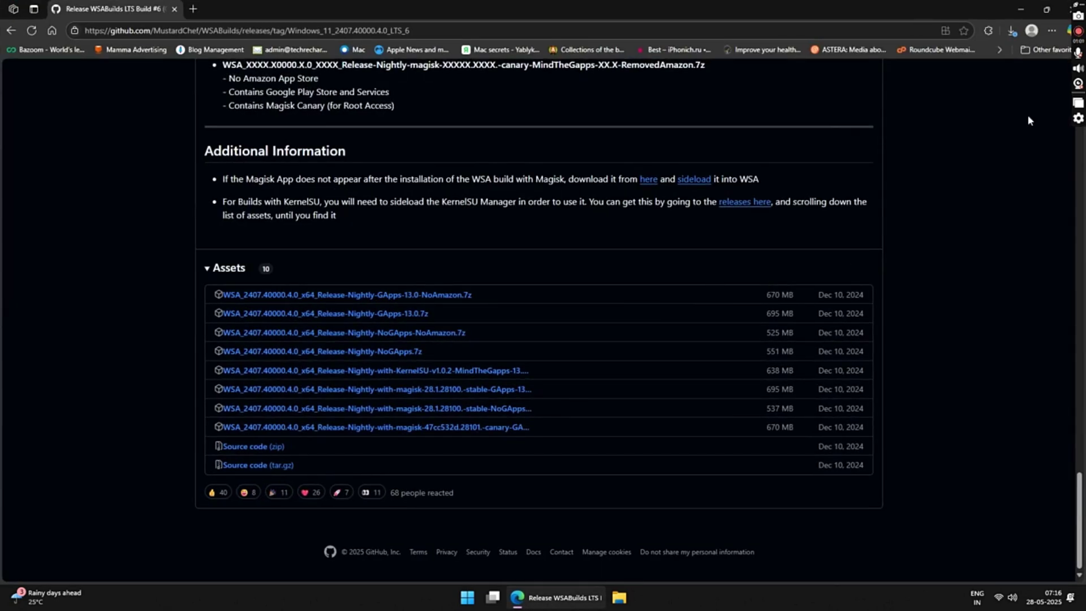
left_click(1011, 31)
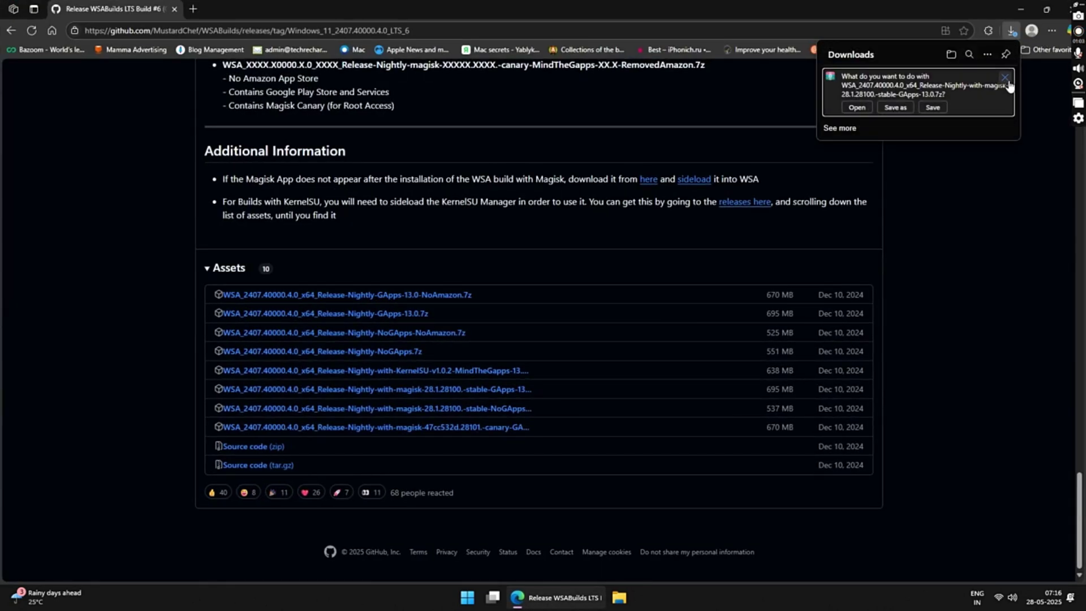
left_click(1011, 30)
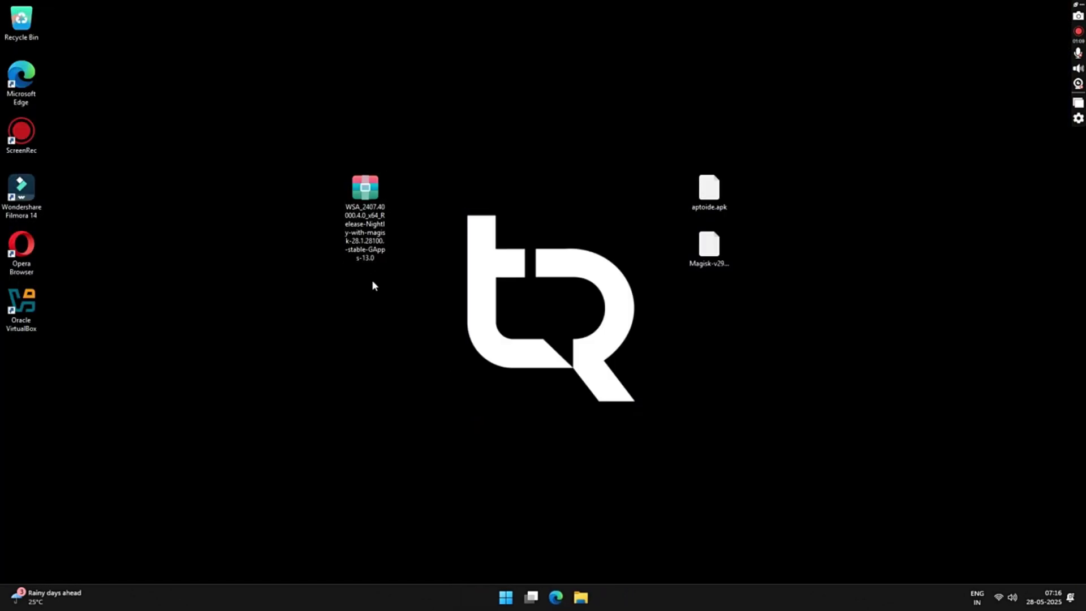
Extract All the downloaded WSA archive into a new Documents\WSA folder.
left_click_drag(373, 237, 287, 237)
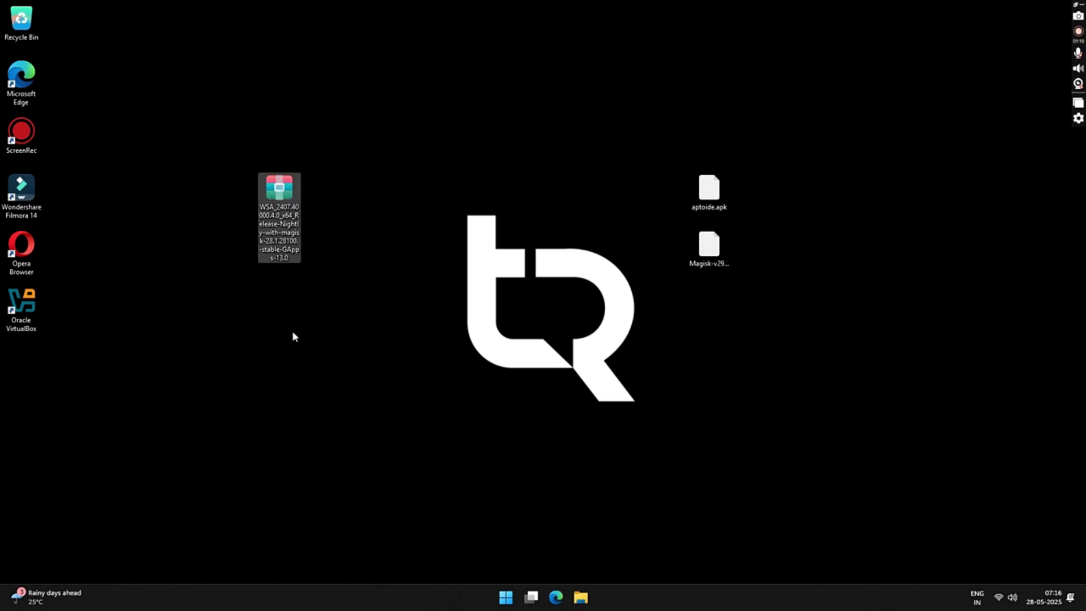
right_click(278, 191)
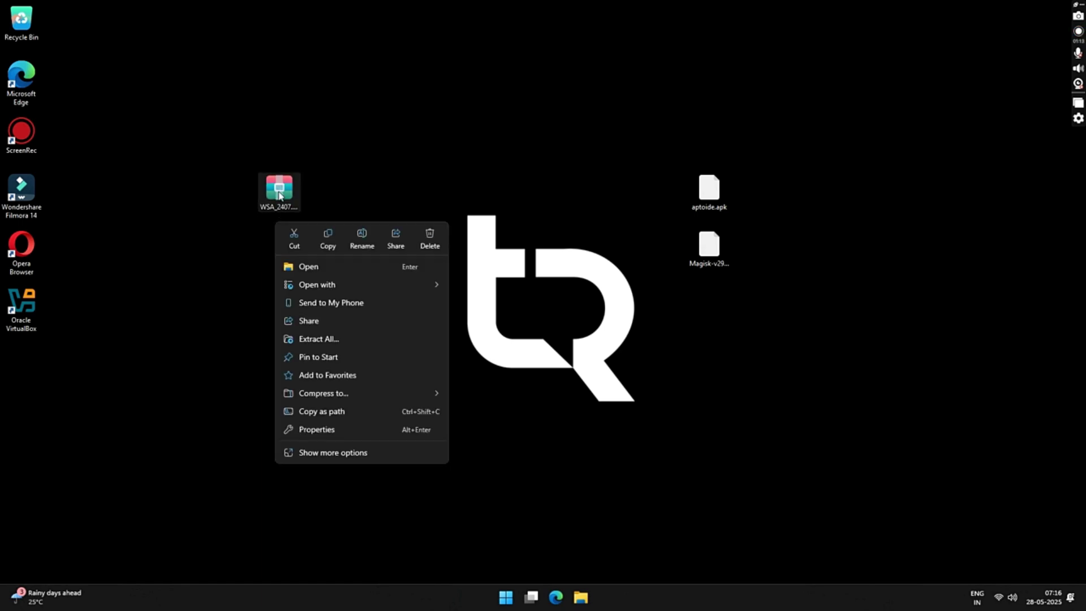
left_click(330, 340)
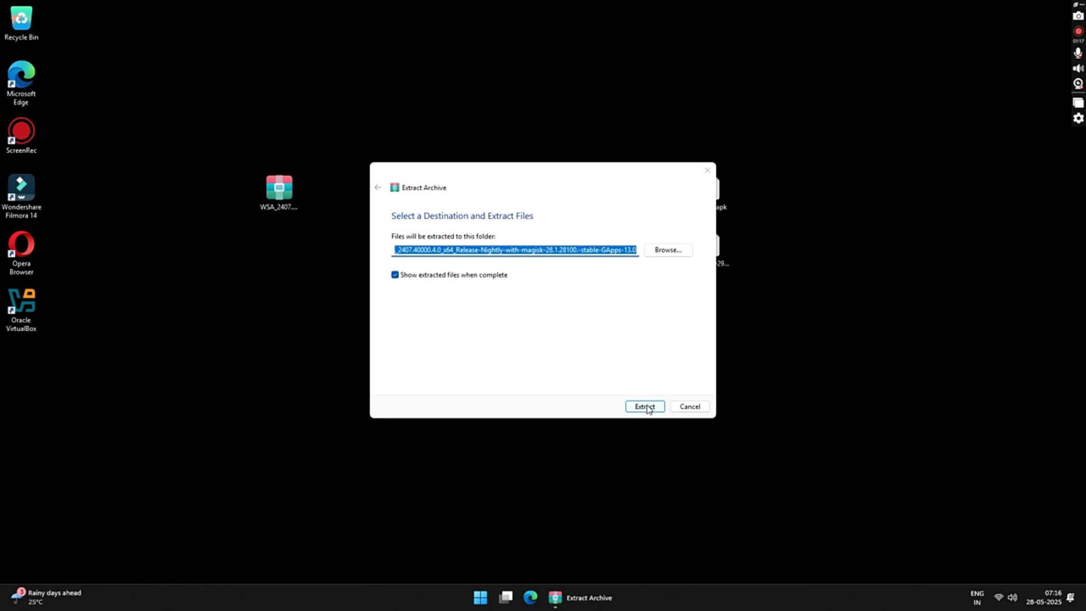
left_click(673, 254)
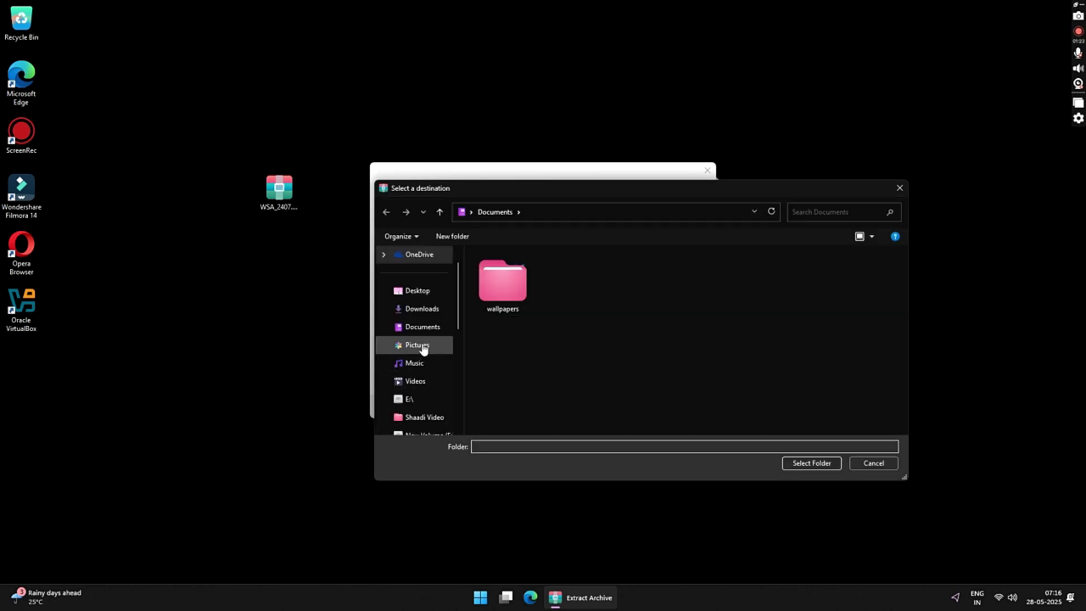
left_click(421, 331)
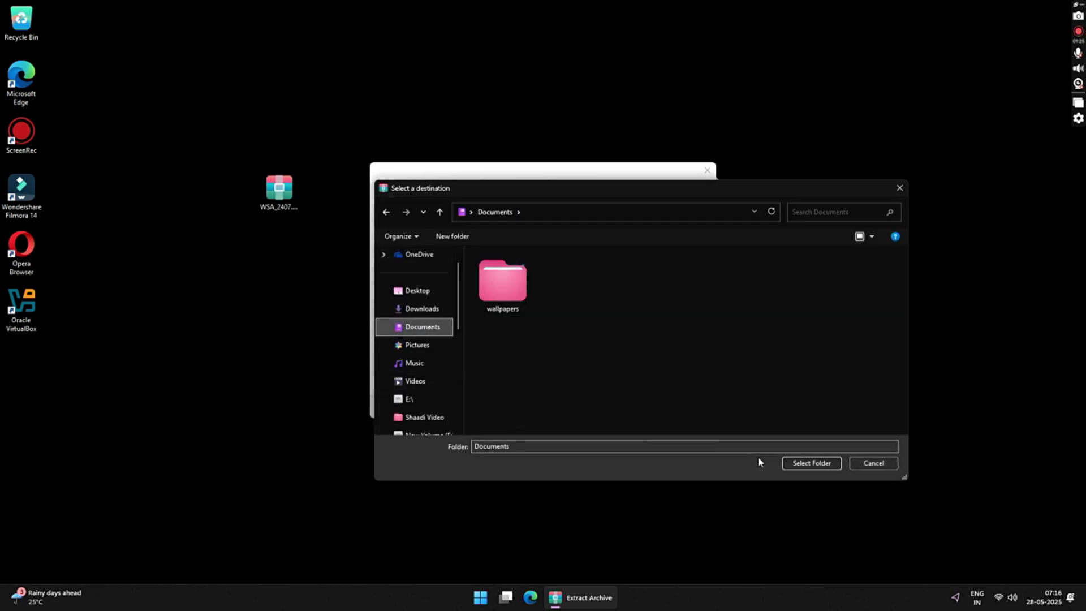
left_click(811, 463)
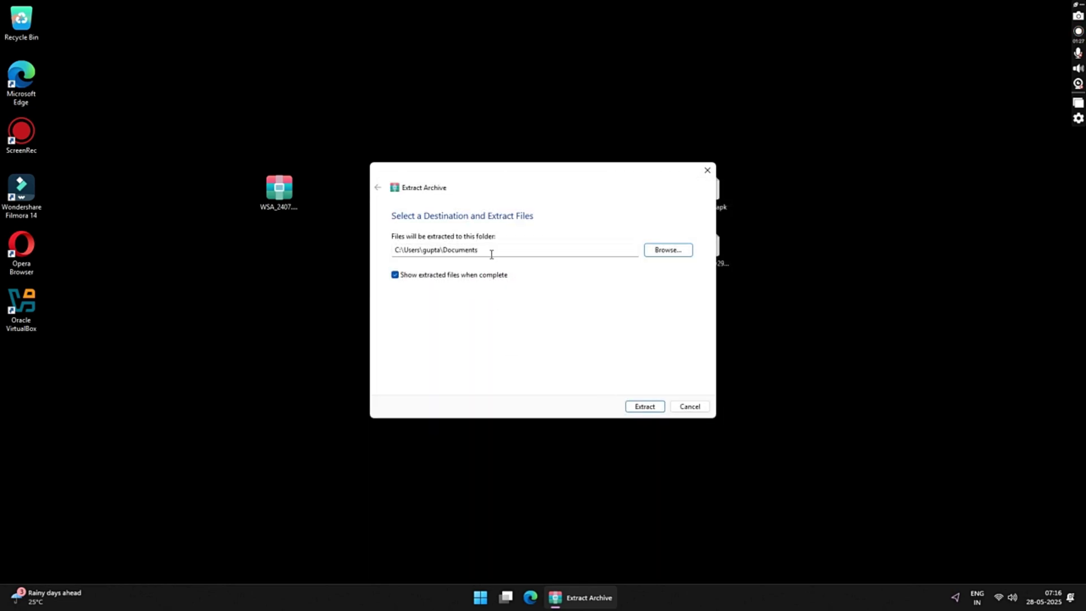
left_click(491, 254)
type("\\")
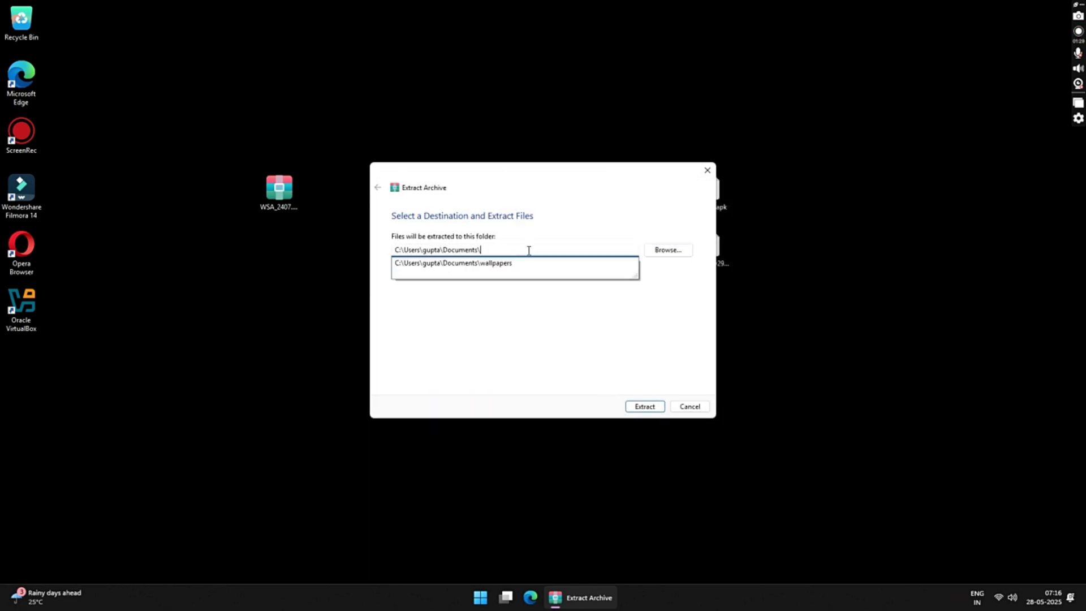
type("WSA")
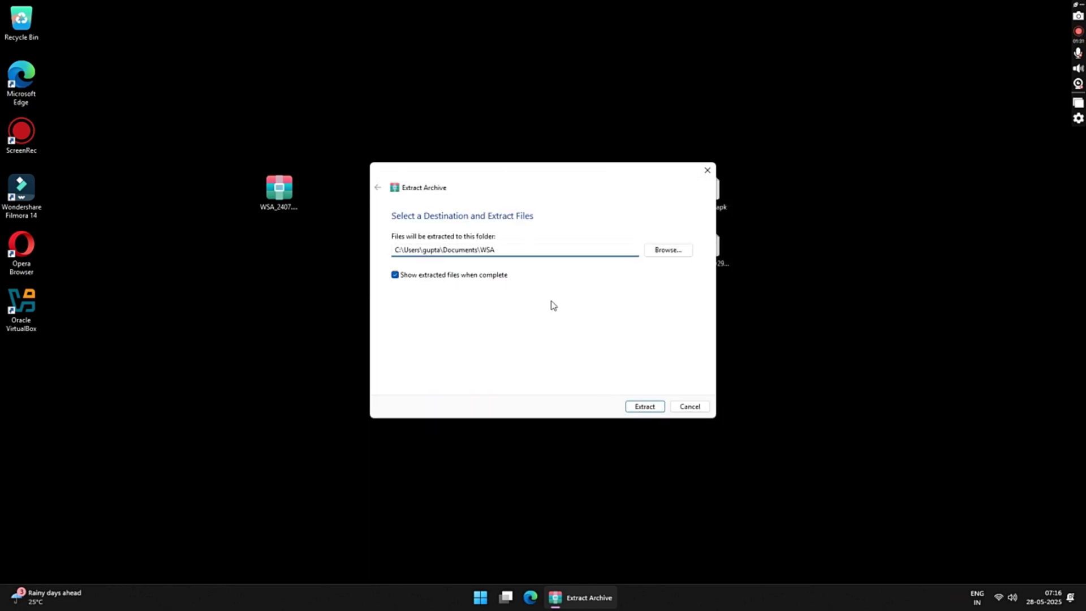
left_click(645, 406)
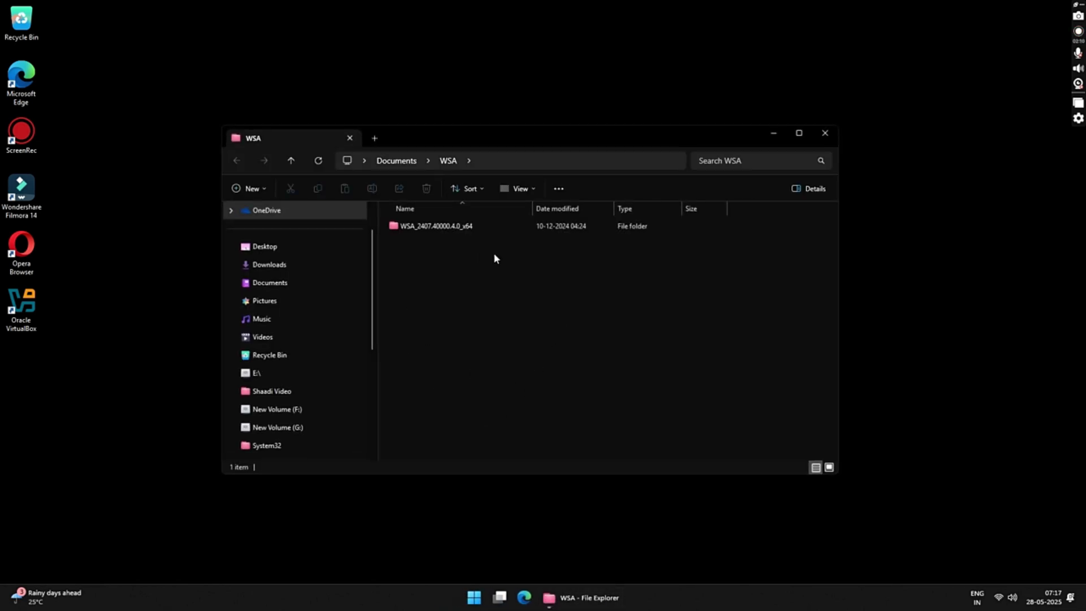
In the WSA_2407.40000.4.0_x64 folder, run the Run batch file as administrator.
left_click_drag(474, 140, 479, 116)
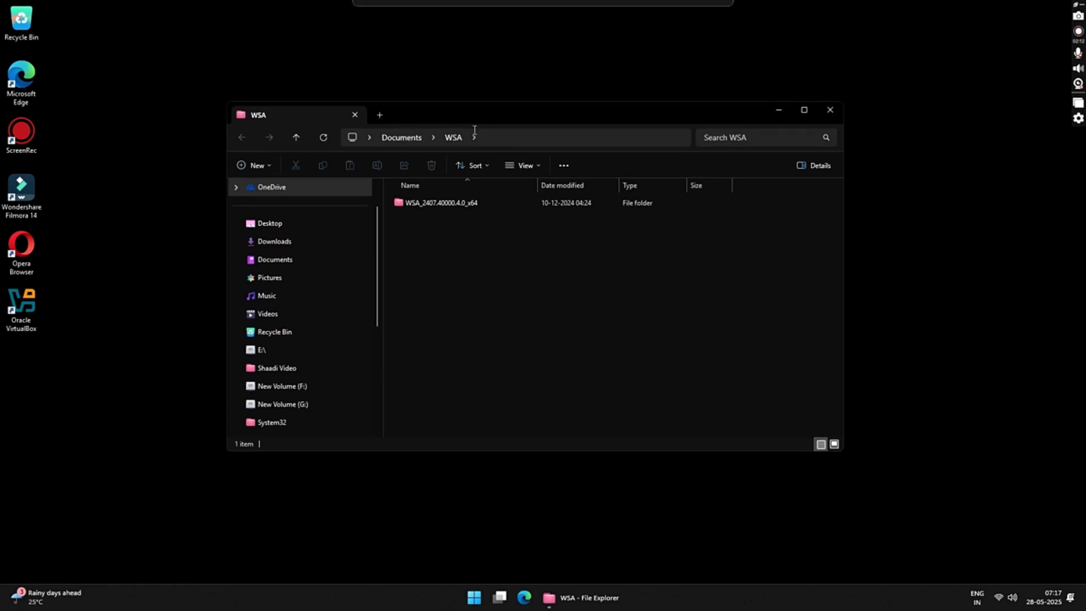
double_click(438, 202)
scroll(495, 299, "down", 5)
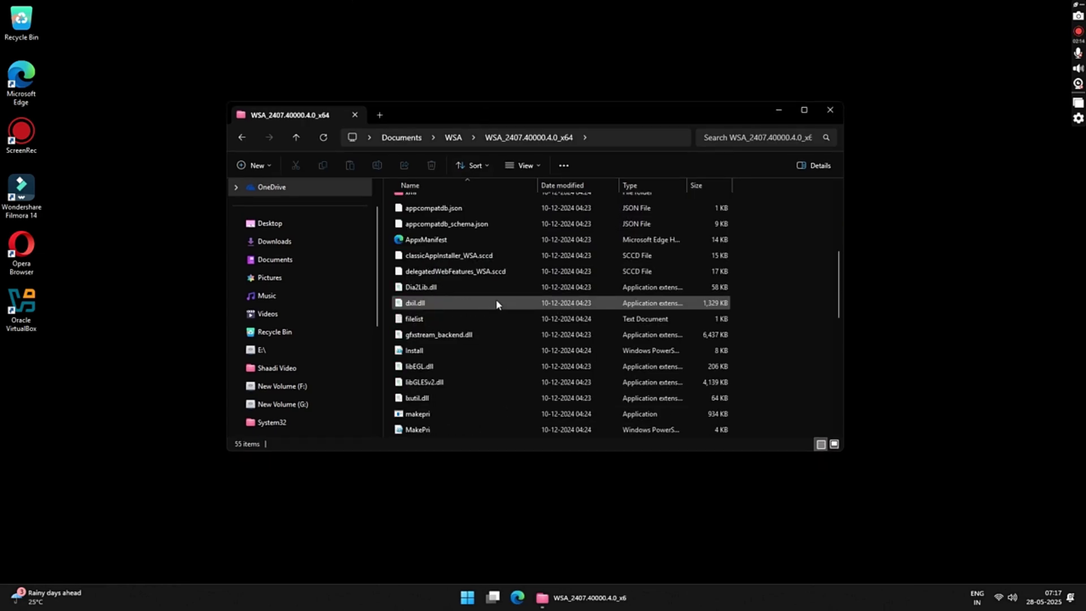
double_click(509, 106)
left_click(333, 374)
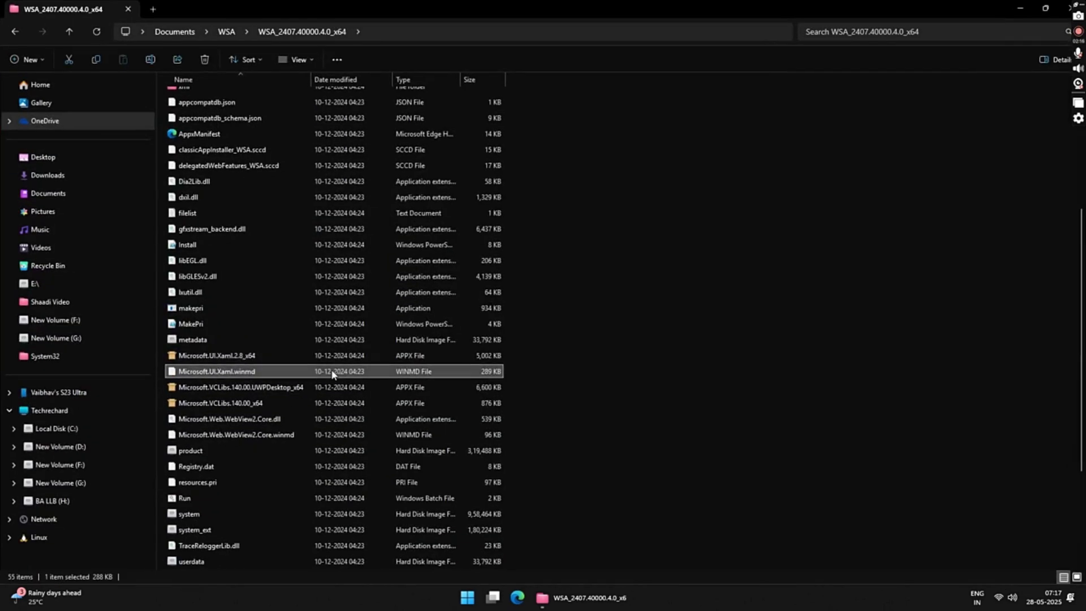
left_click(226, 499)
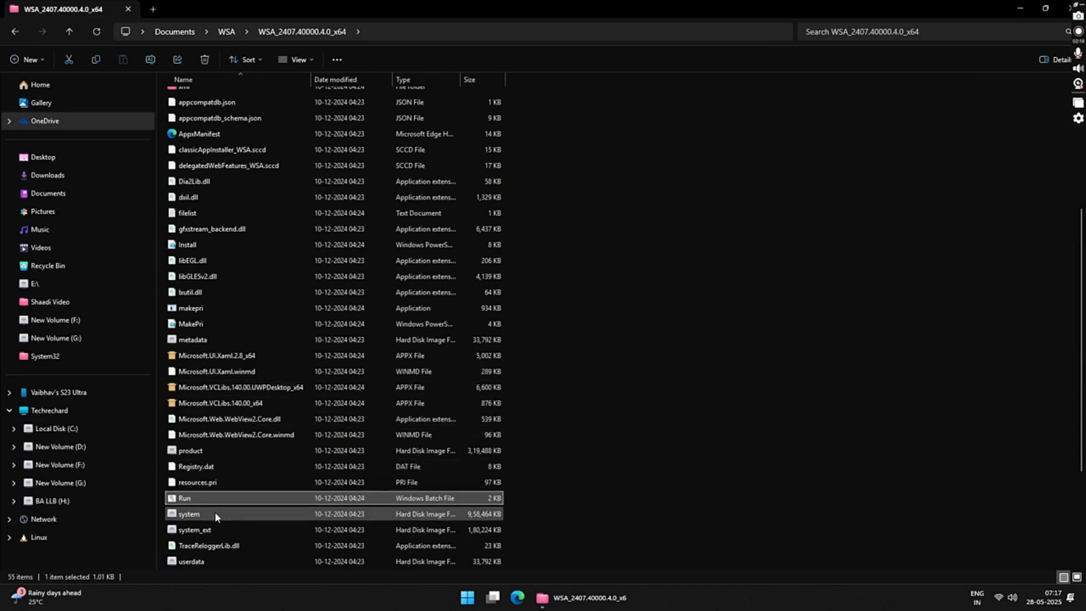
scroll(652, 365, "down", 4)
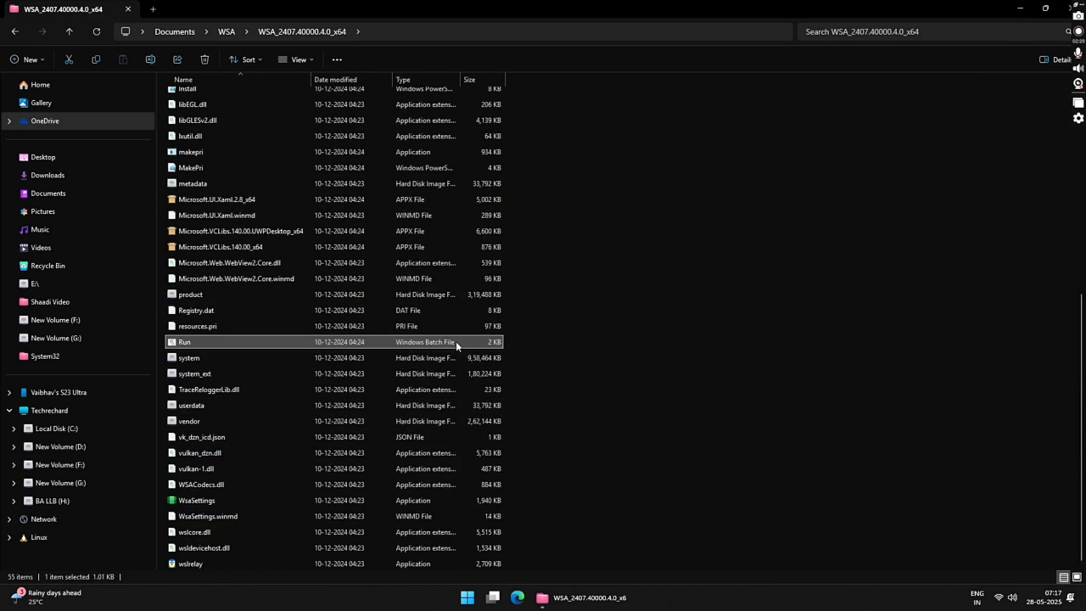
right_click(189, 345)
left_click(266, 210)
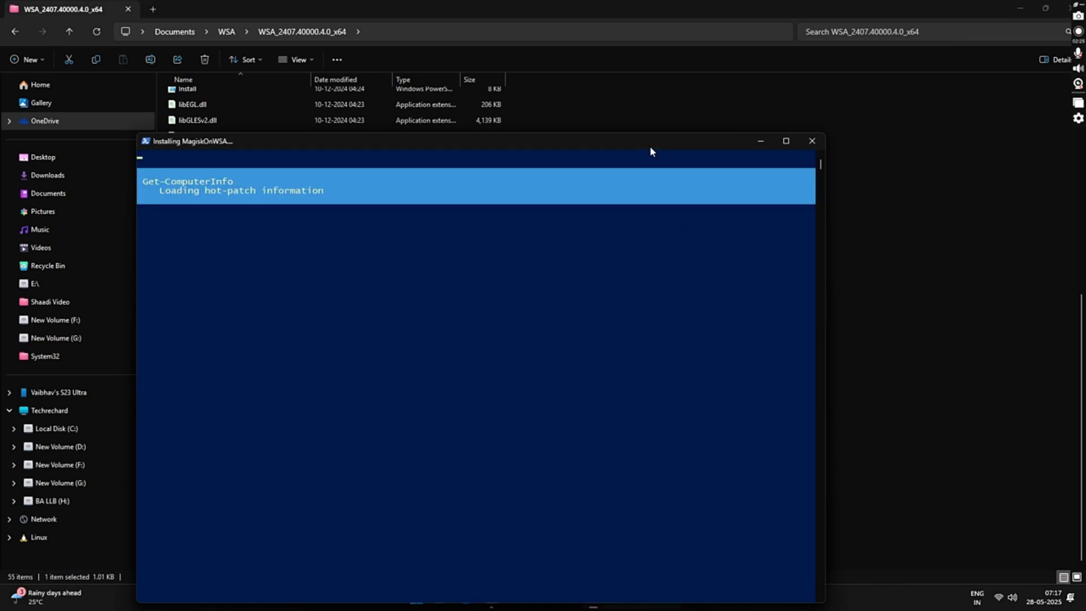
Close File Explorer and continue past both diagnostic data prompts without sharing data.
left_click_drag(650, 146, 700, 79)
left_click(1066, 8)
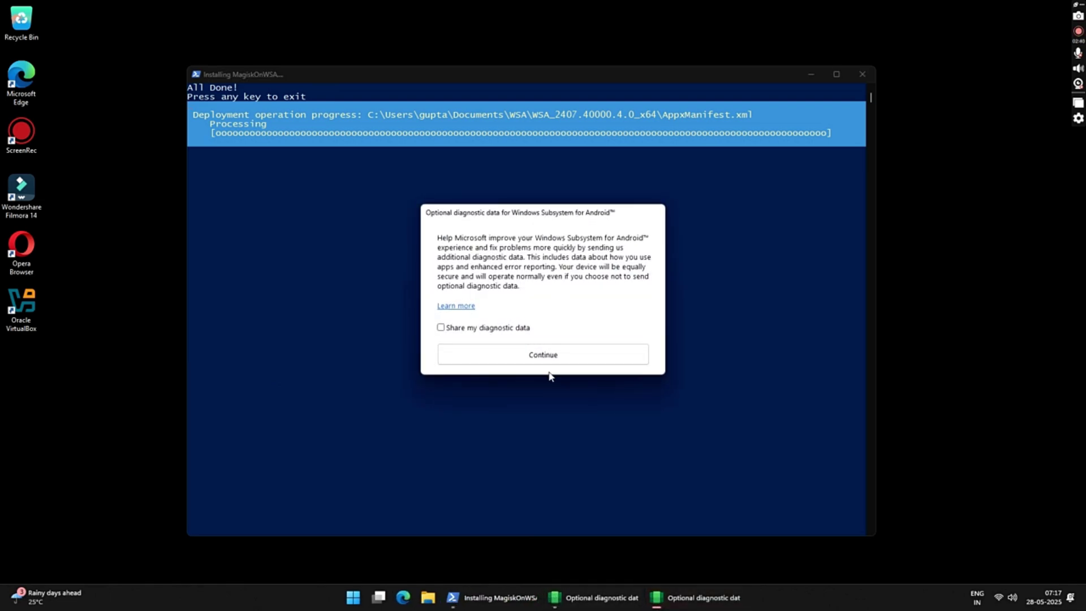
left_click(550, 356)
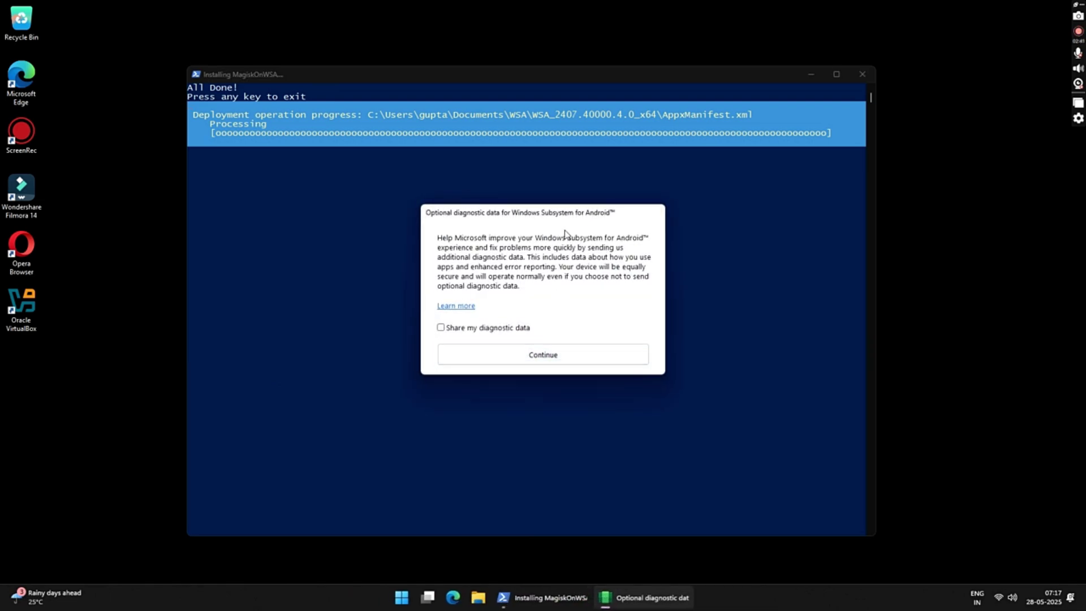
left_click(543, 356)
Arrange the Play Store and WSA startup windows side by side and close the finished installer console.
left_click_drag(527, 205, 378, 215)
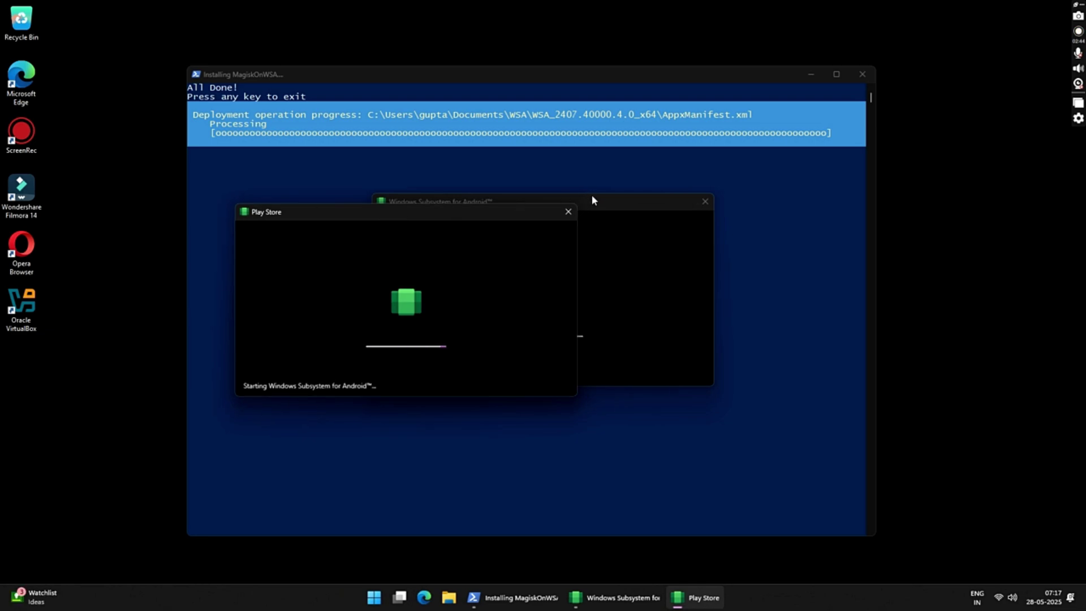
left_click_drag(592, 202, 835, 217)
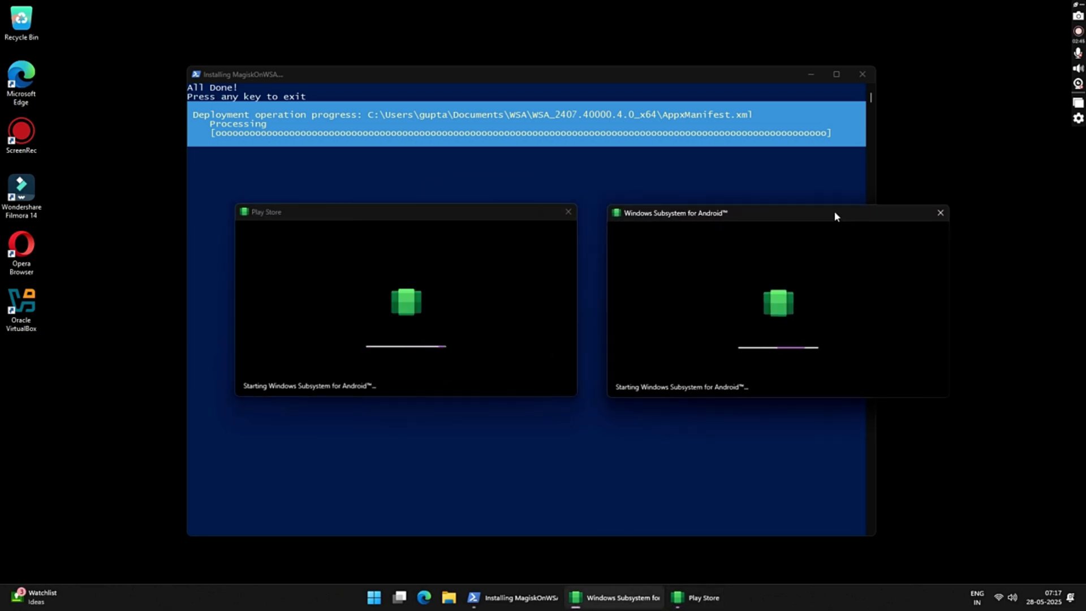
left_click(565, 76)
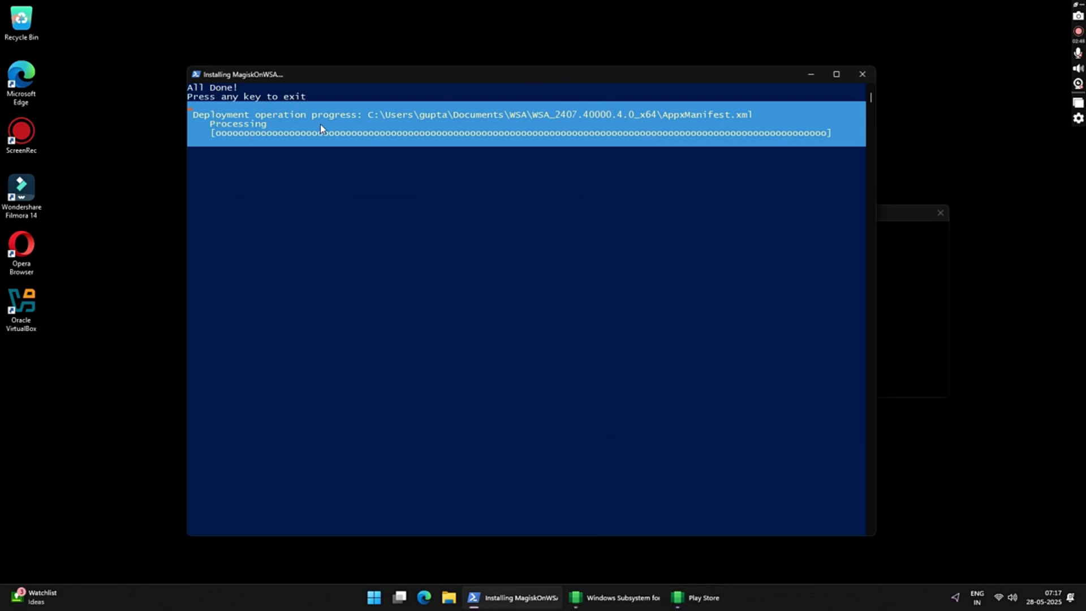
key("Return")
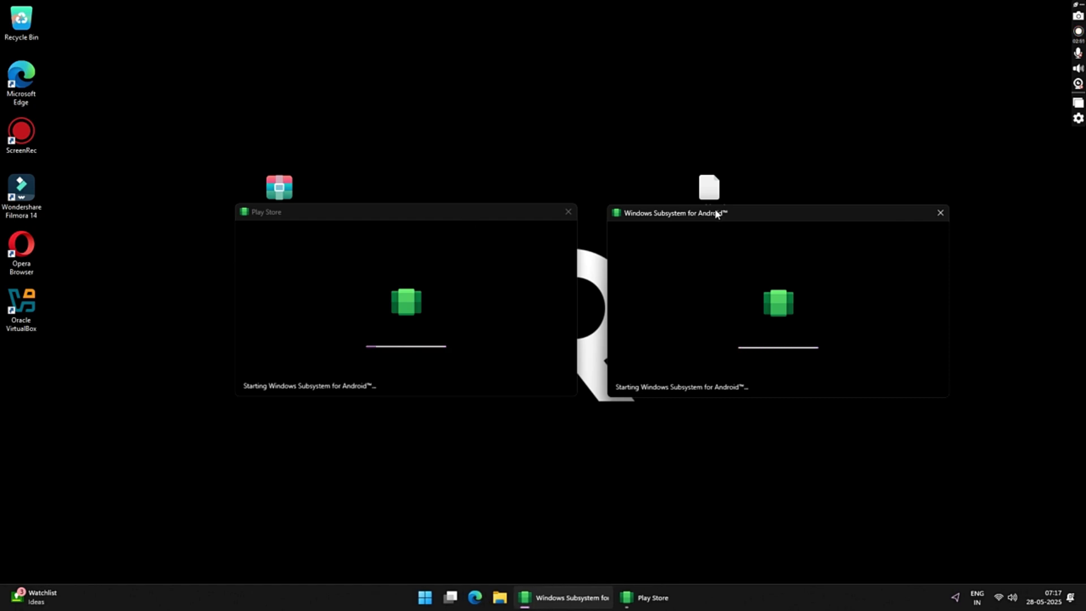
Answer the WSA camera access request and wait for the Google Play sign-in screen.
left_click_drag(715, 214, 710, 212)
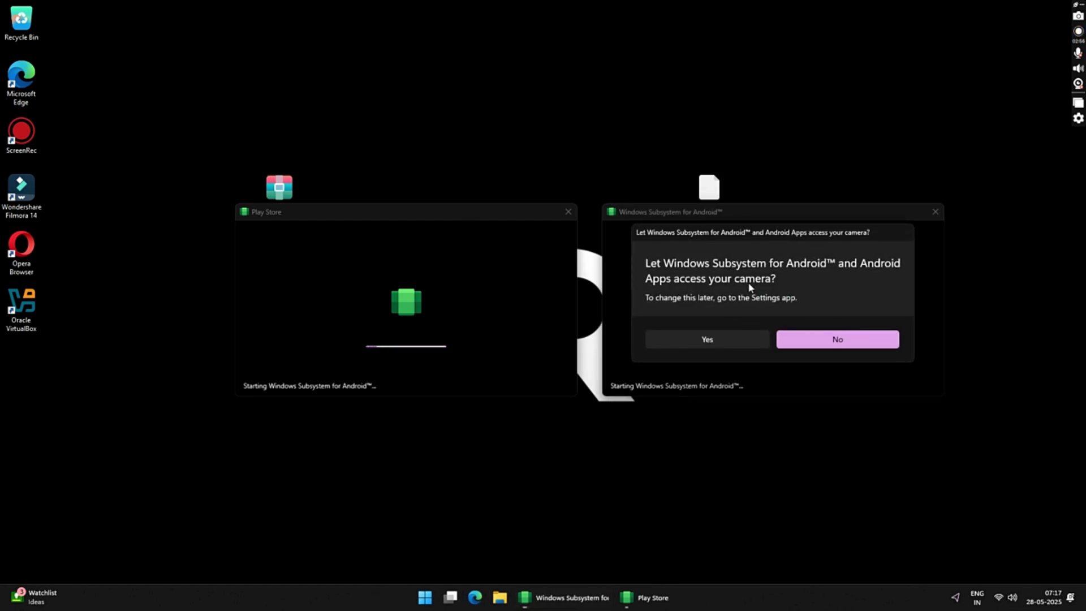
left_click(716, 340)
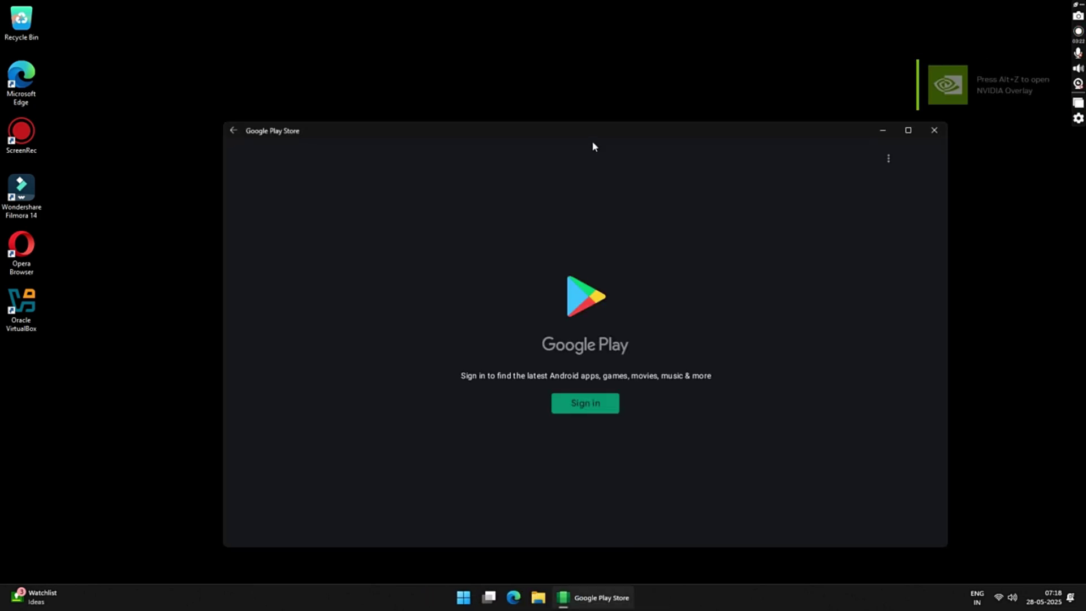
Sign in to Google Play with the Google account email and agree to the terms of service.
left_click(553, 353)
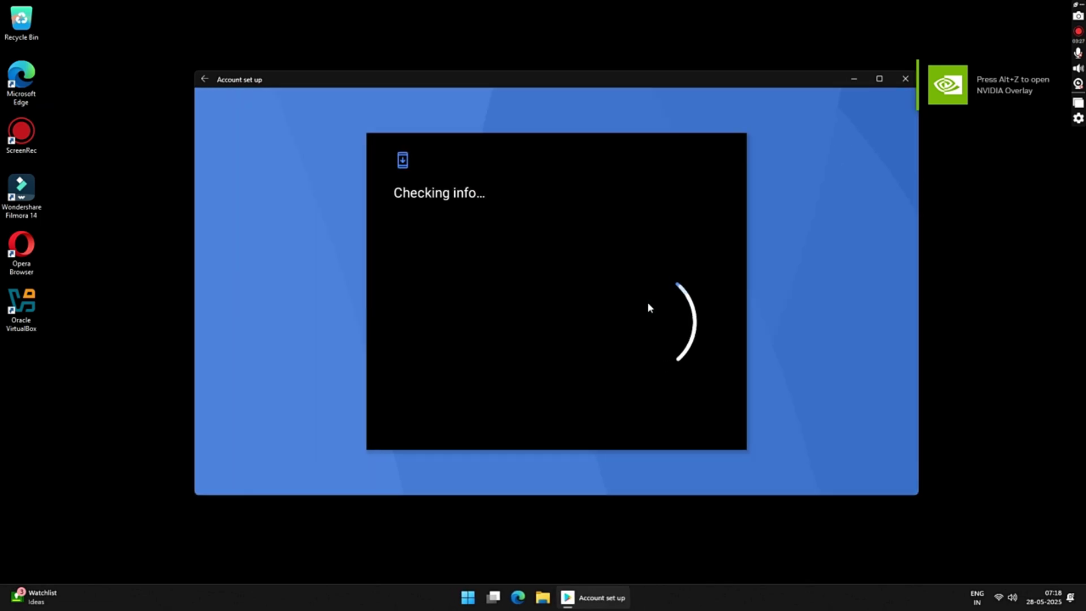
left_click(478, 287)
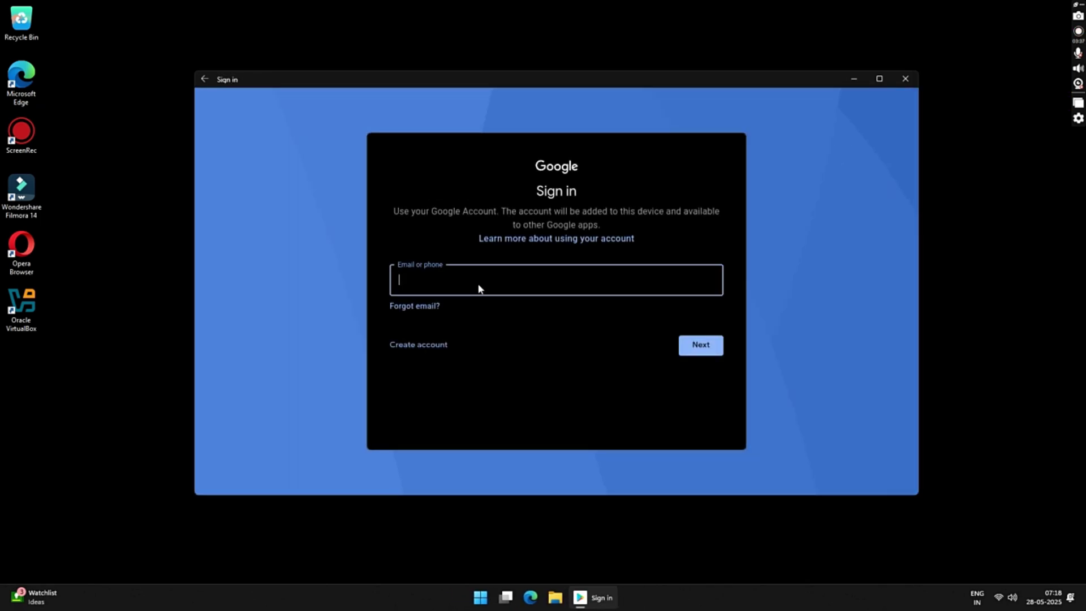
type("techrechard.com")
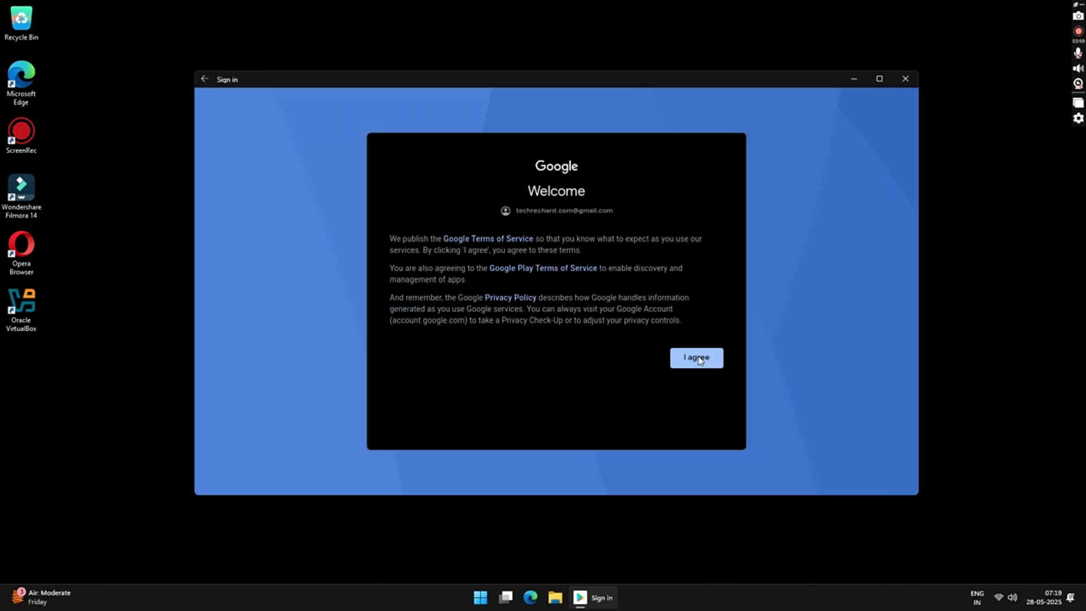
left_click(699, 358)
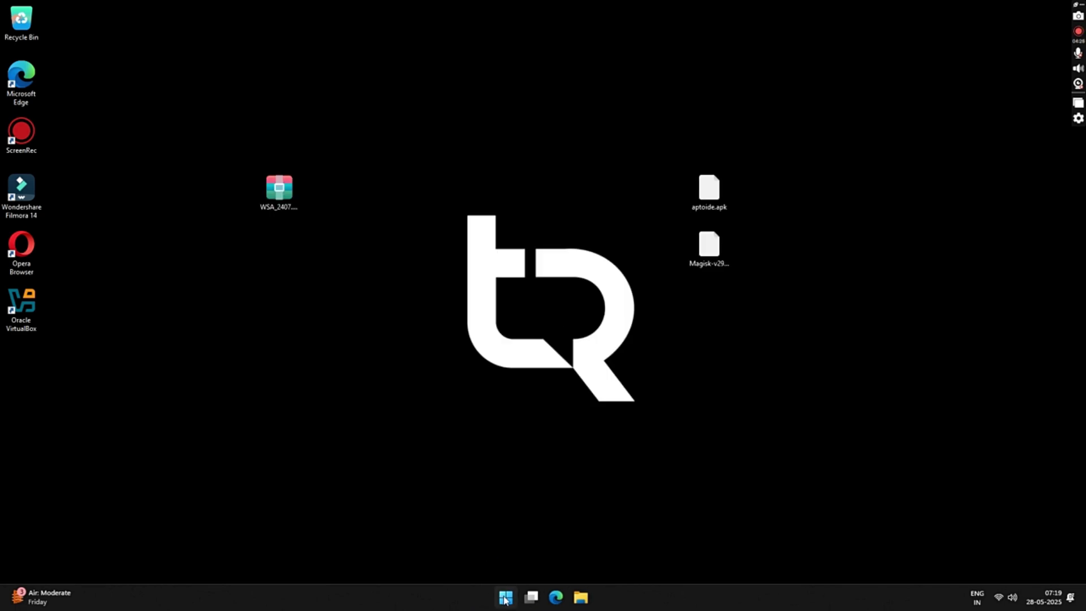
Launch Play Store by searching 'pl' in the Windows Start menu.
left_click(505, 598)
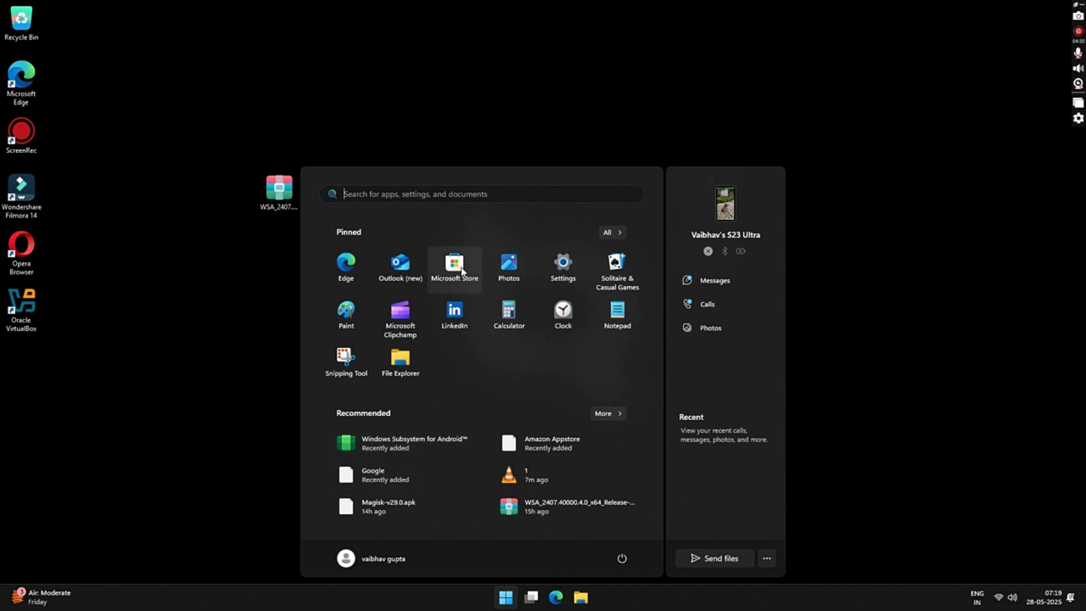
type("pl")
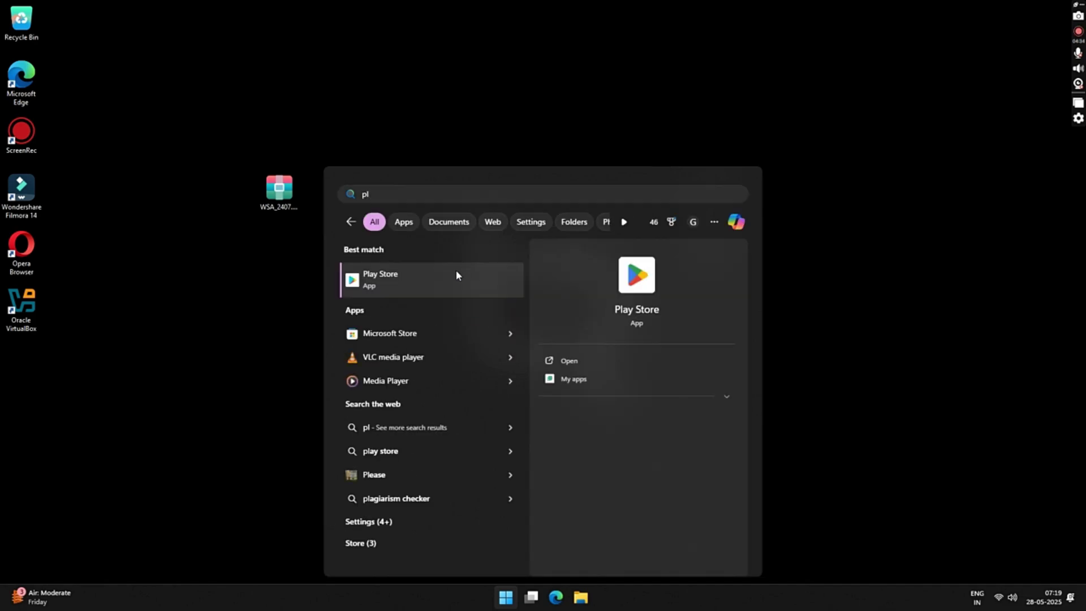
key("Return")
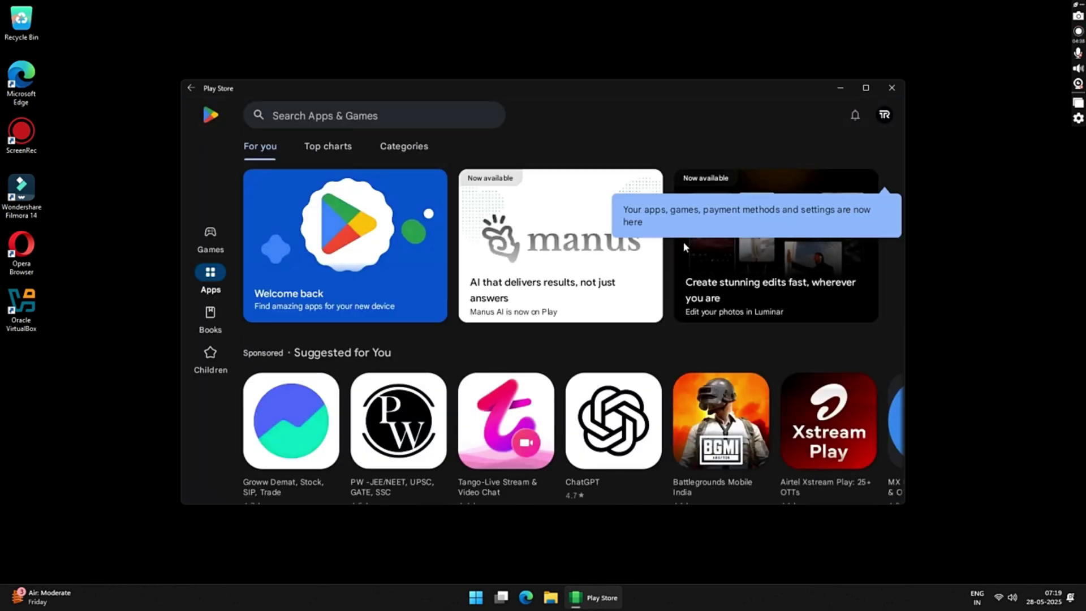
Browse the For you page and view the Battlegrounds Mobile India app details, then return home.
scroll(665, 278, "down", 5)
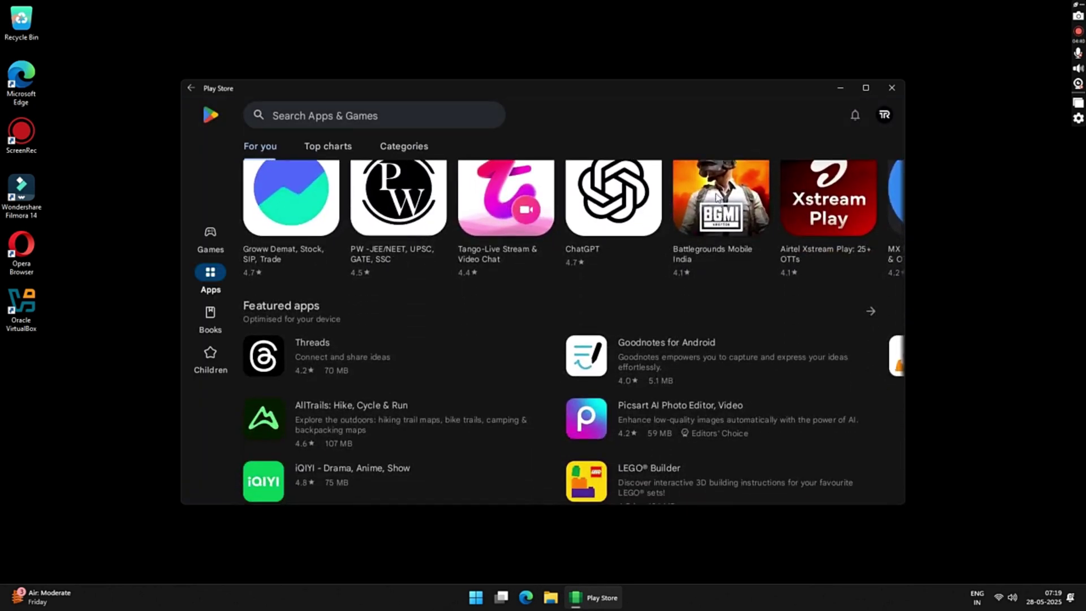
left_click(716, 197)
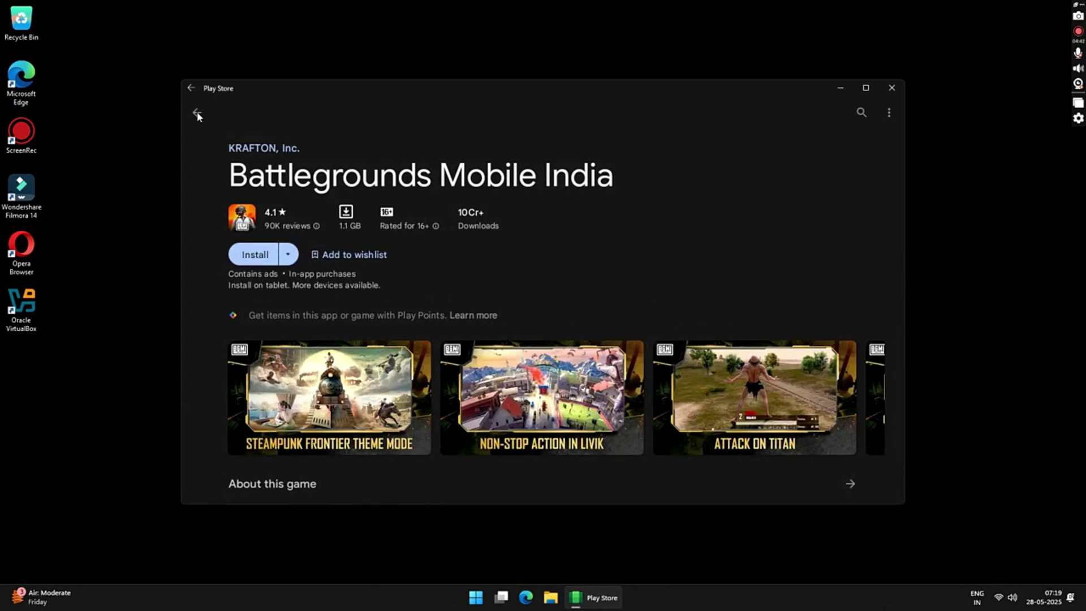
left_click(197, 113)
Scroll through the Play Store home sections and close the store.
scroll(538, 267, "down", 3)
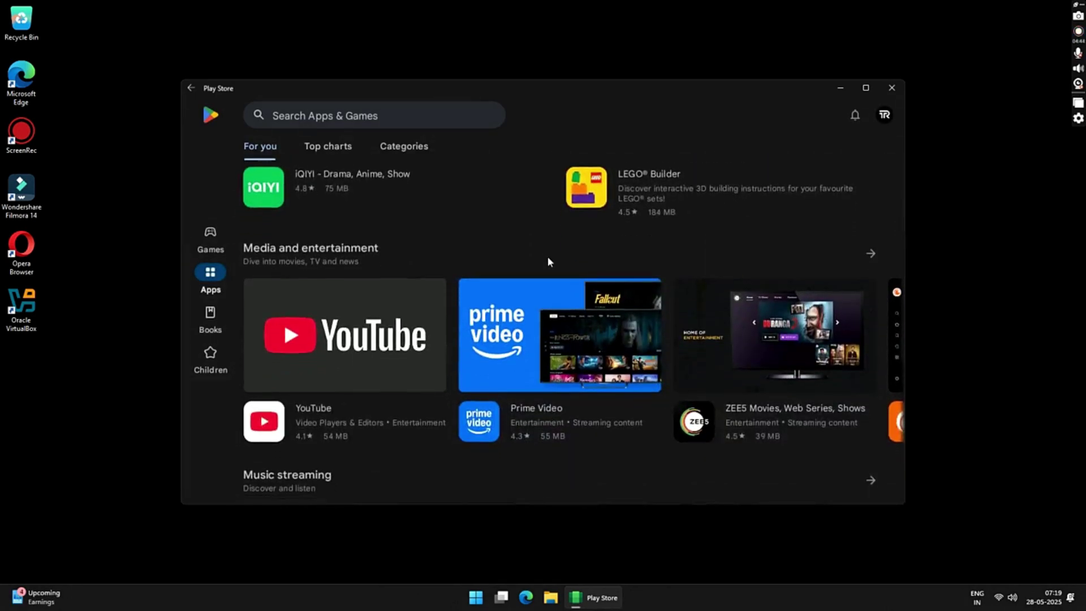
scroll(547, 262, "down", 12)
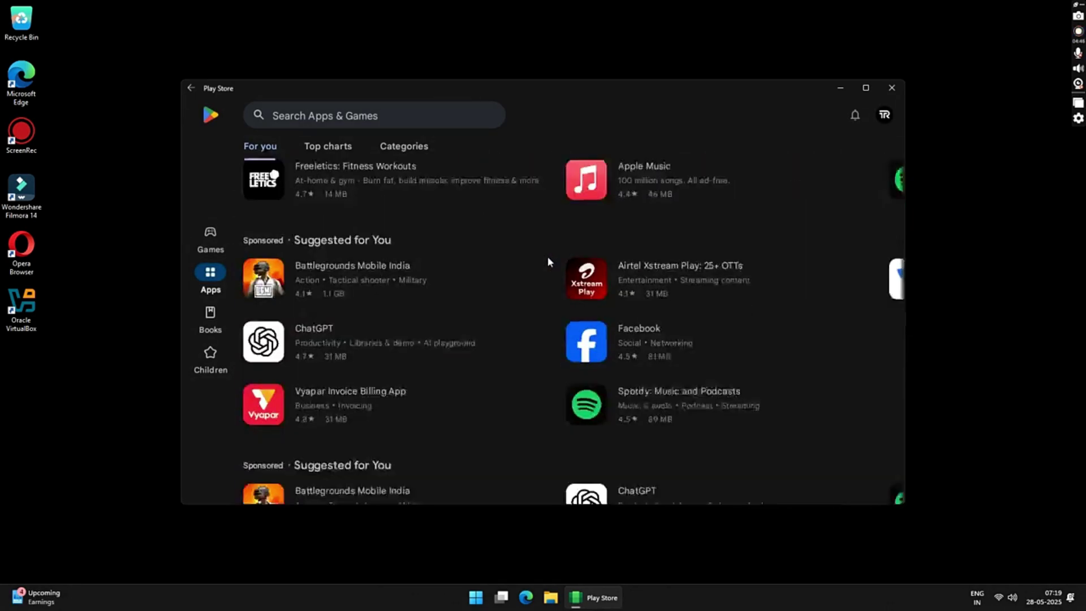
scroll(547, 262, "down", 12)
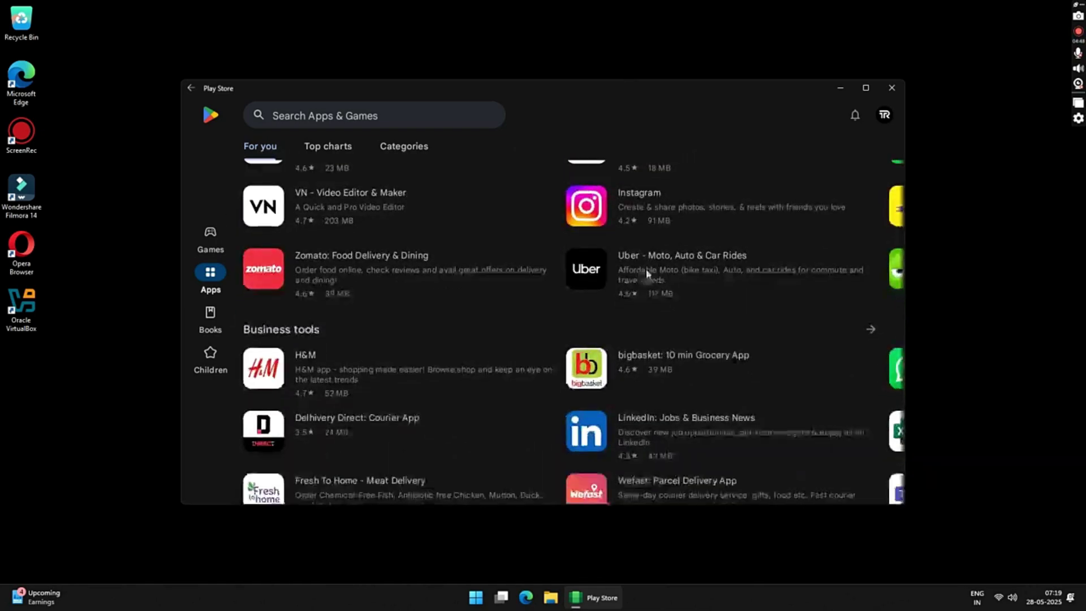
scroll(648, 273, "down", 2)
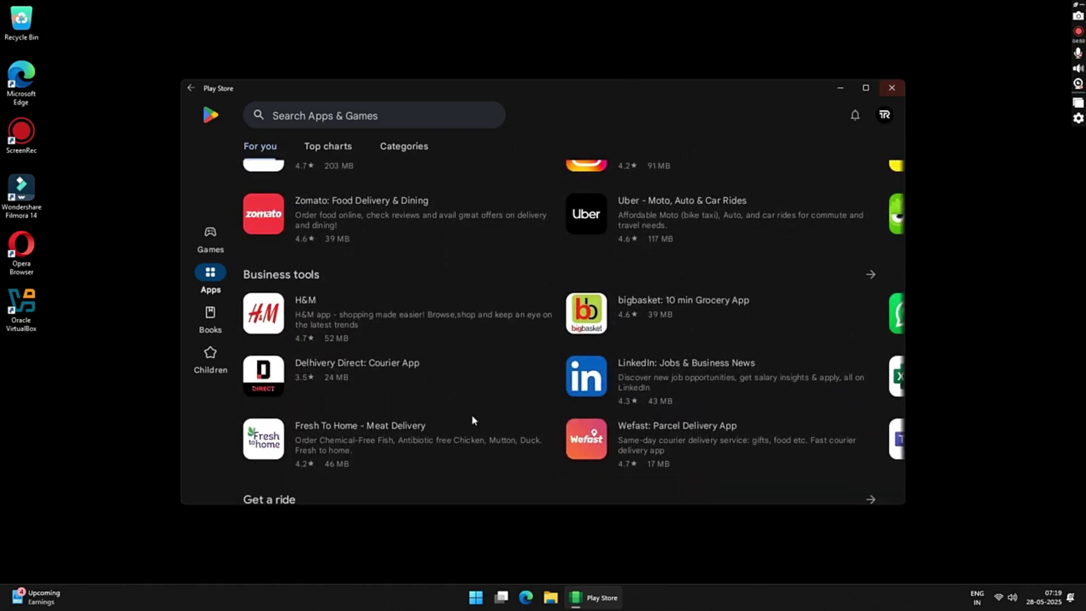
scroll(592, 298, "up", 4)
scroll(592, 298, "up", 10)
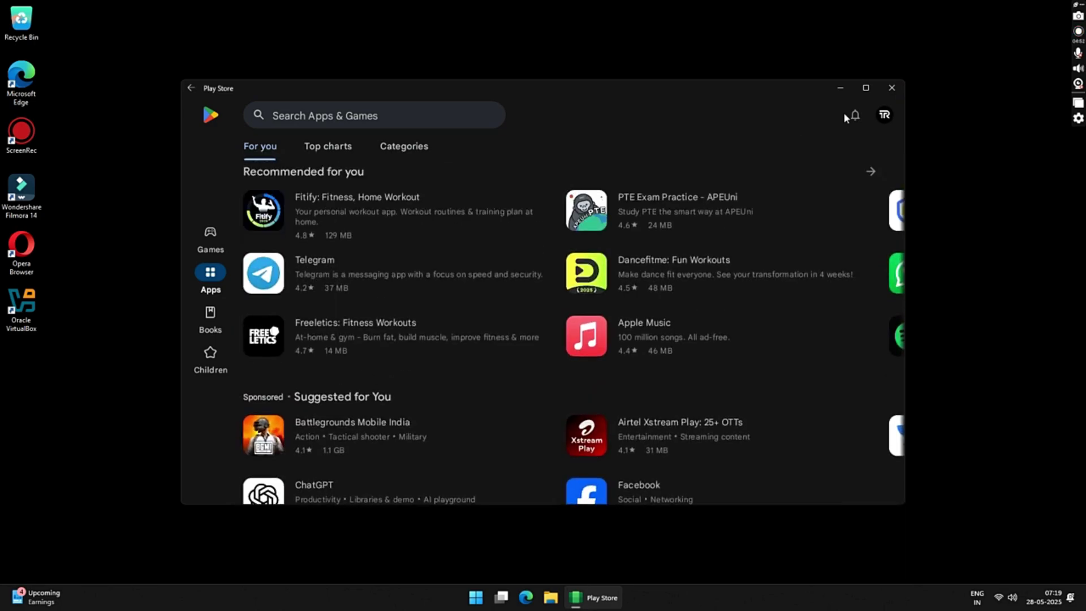
left_click(891, 89)
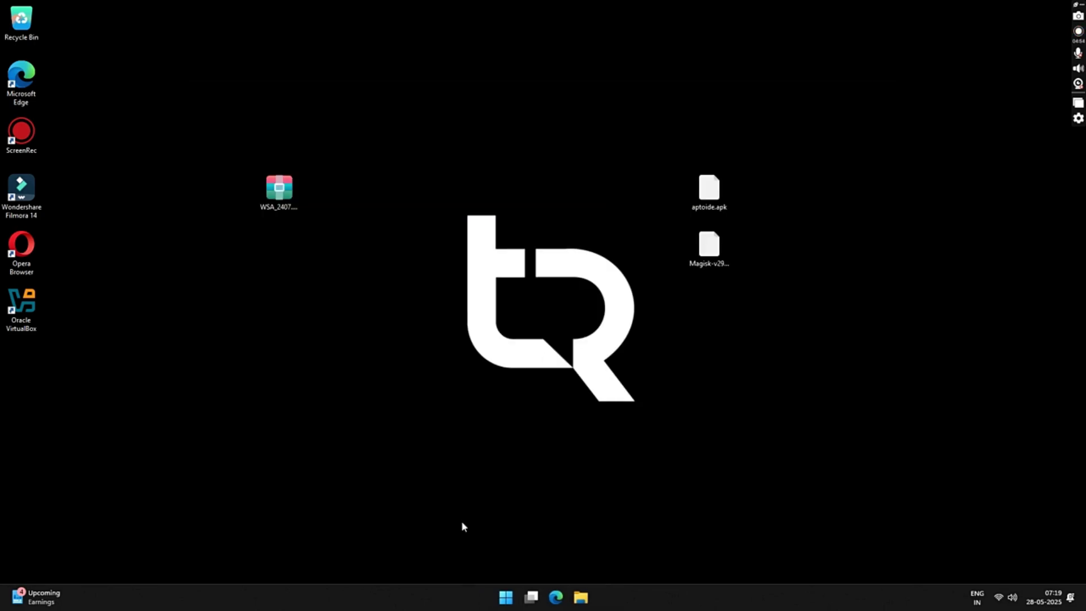
Open Windows Subsystem for Android settings by searching 'win' in the Start menu.
left_click(513, 601)
type("wi")
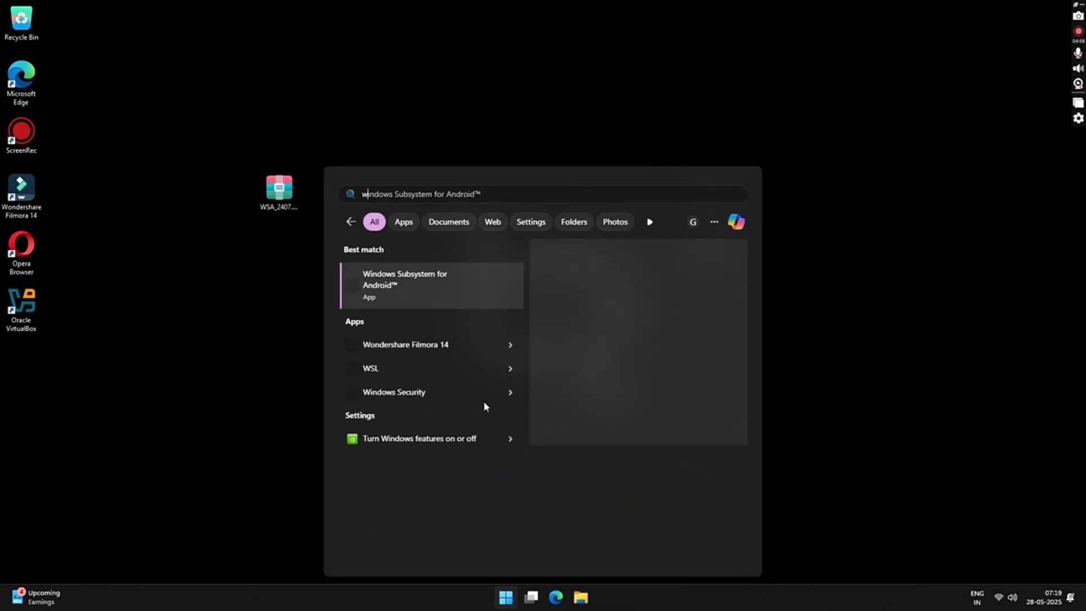
type("n")
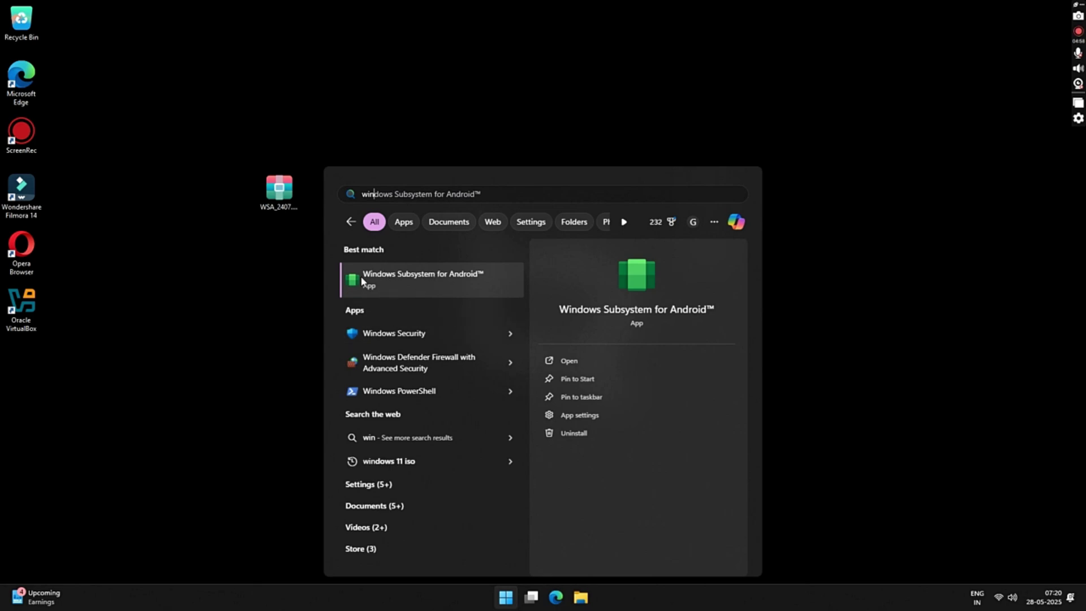
left_click(440, 281)
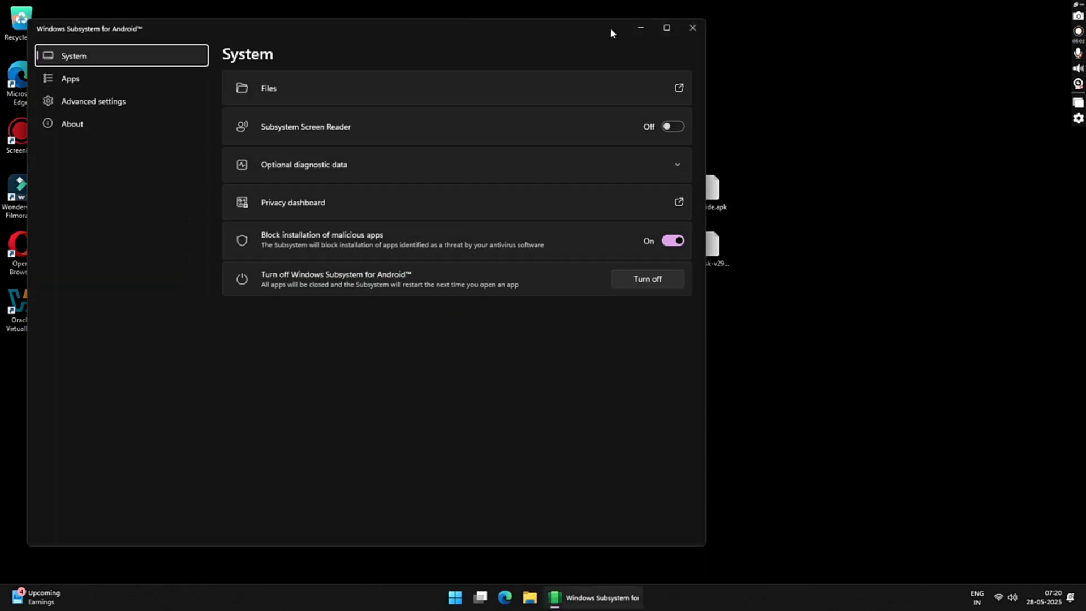
Switch Share user folders On under Advanced settings > Experimental features.
left_click_drag(453, 29, 600, 31)
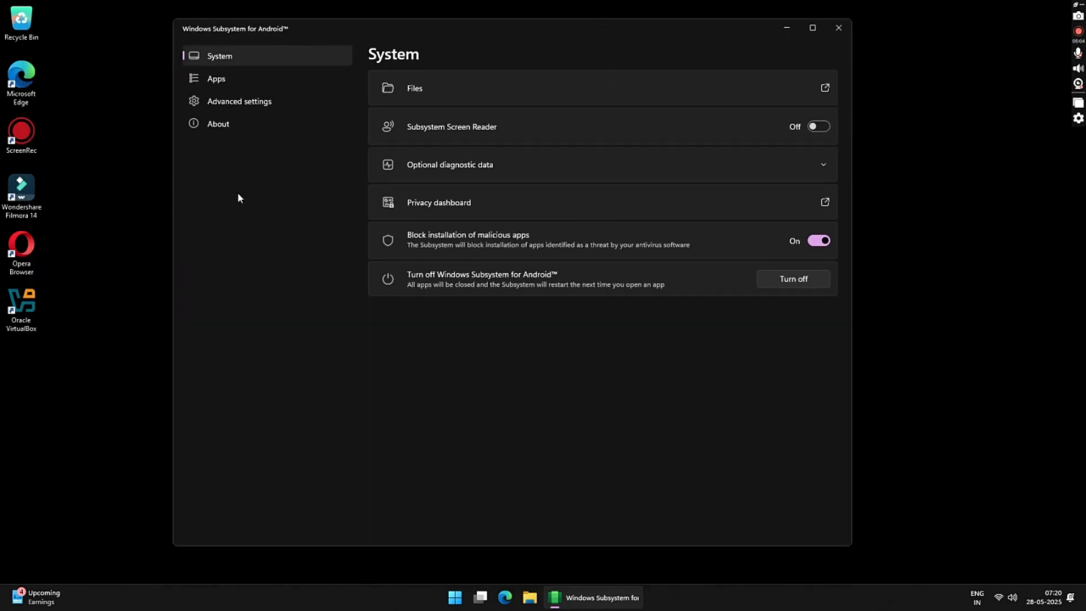
left_click(227, 102)
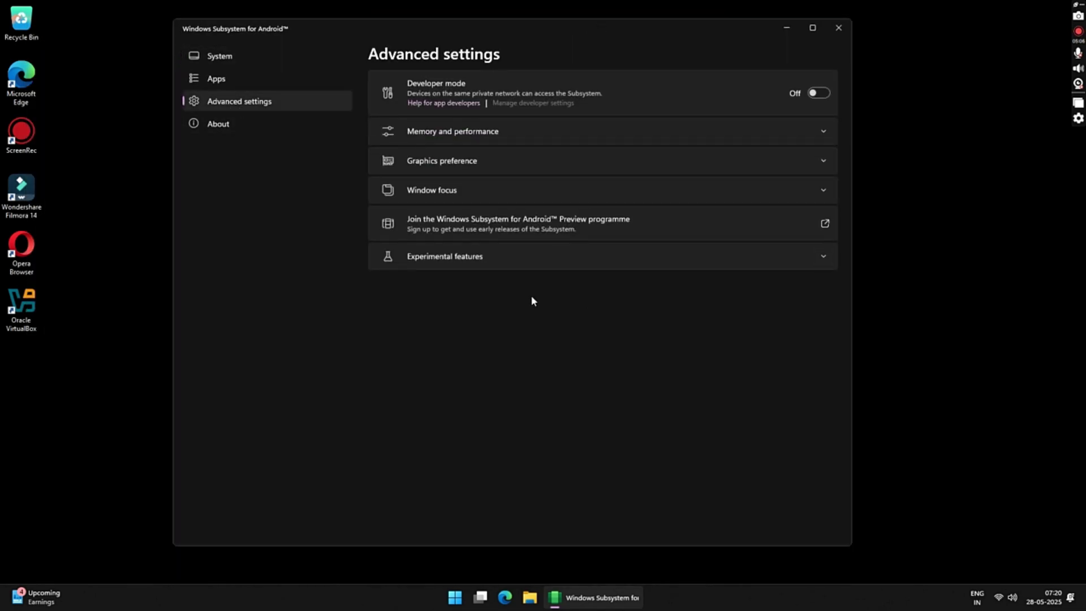
left_click(829, 257)
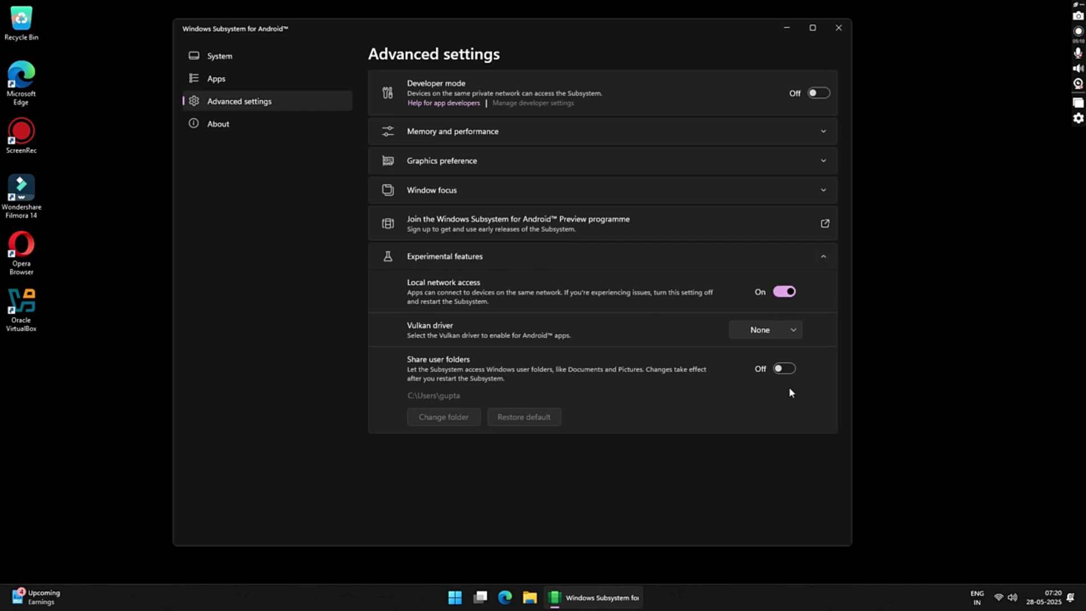
left_click(785, 368)
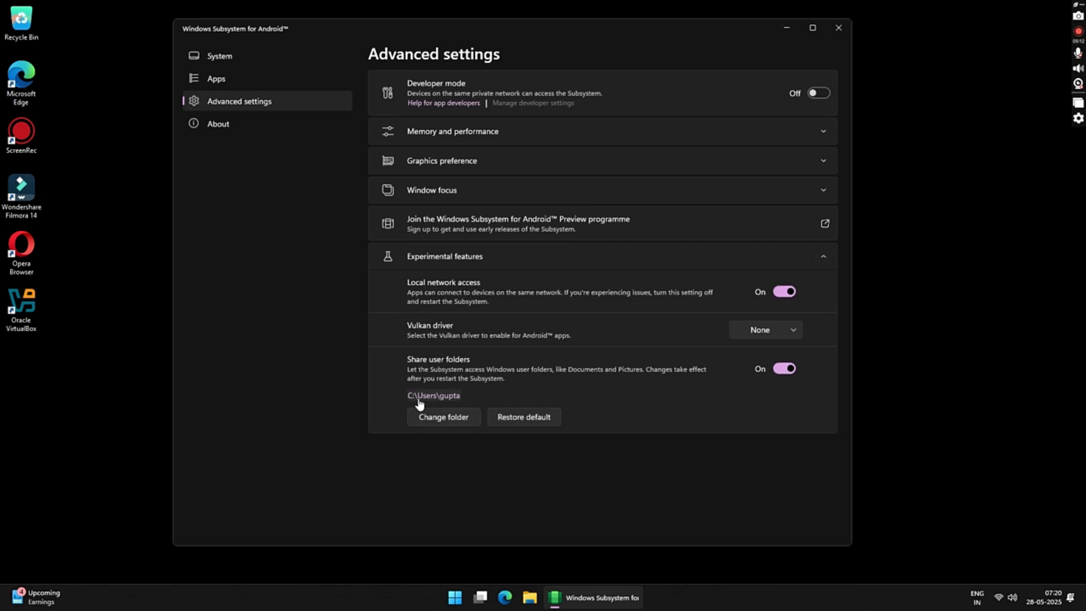
Change the shared folder to Desktop, then close the subsystem settings window.
left_click(443, 421)
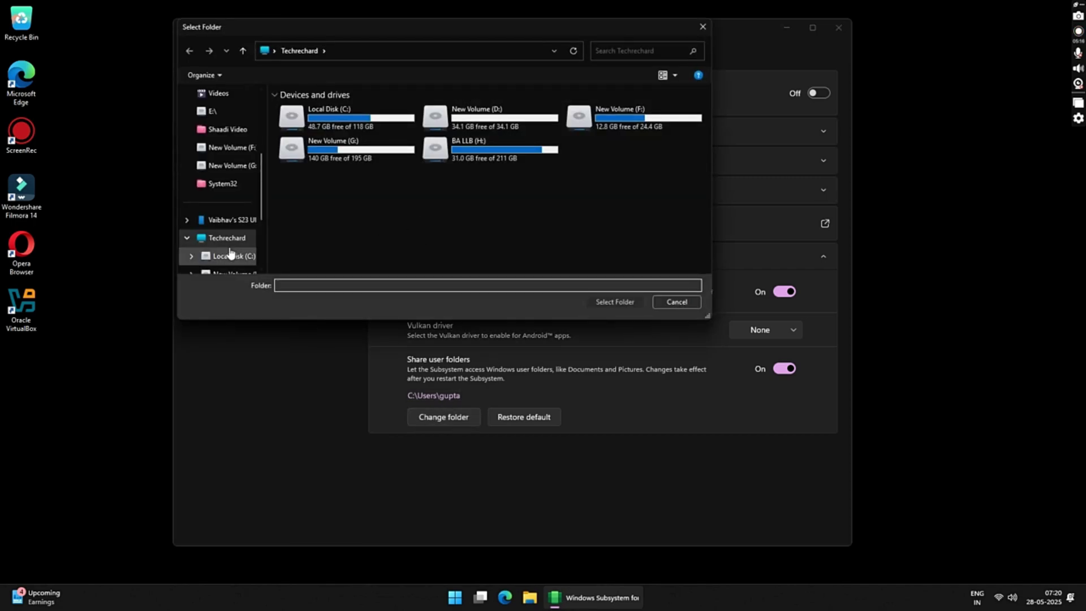
scroll(220, 181, "up", 3)
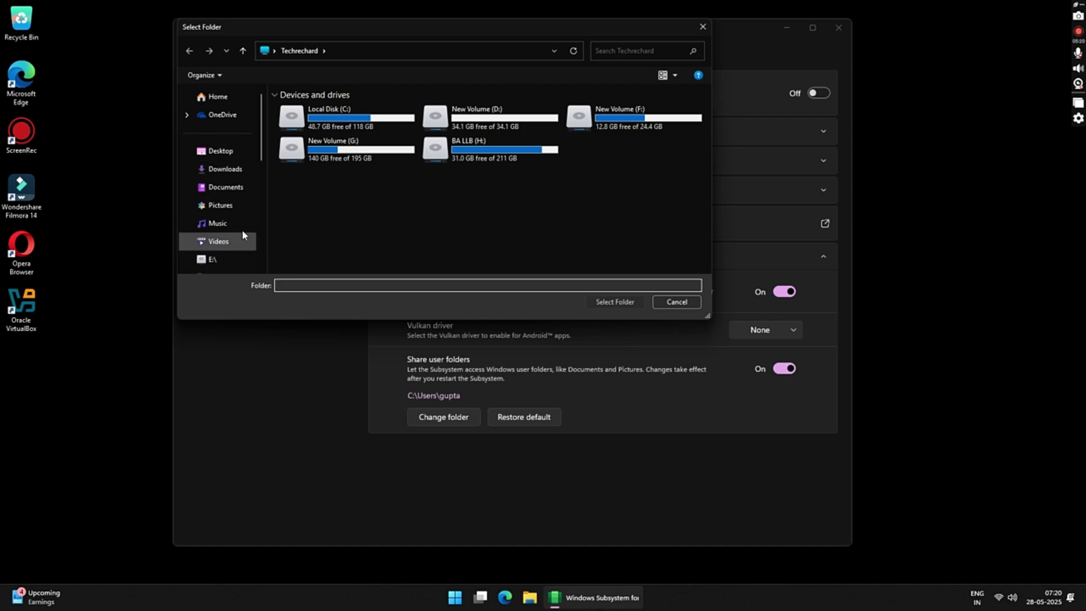
left_click(222, 151)
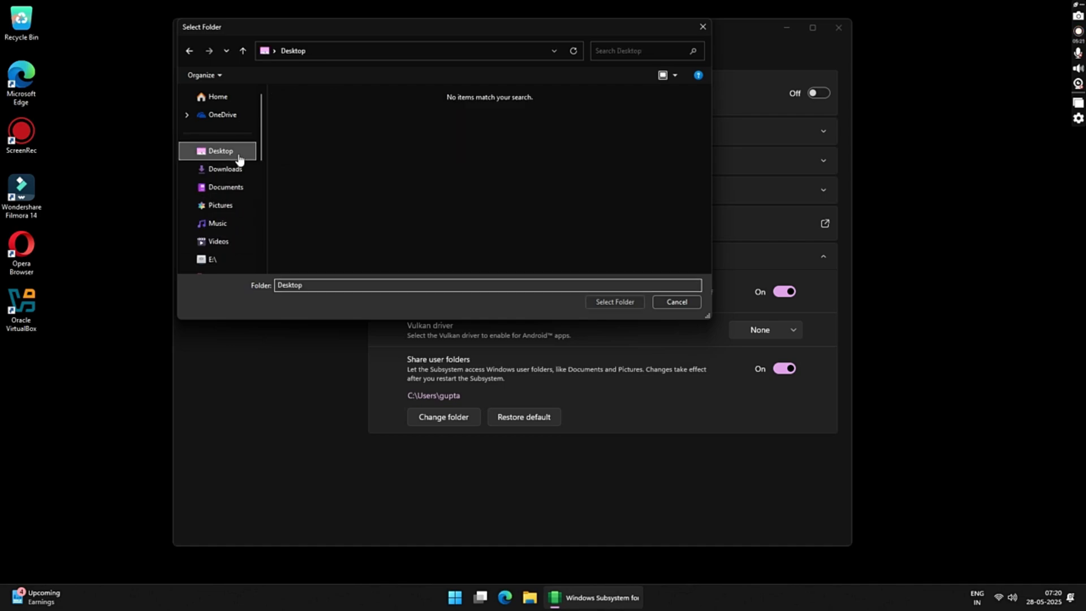
left_click(615, 302)
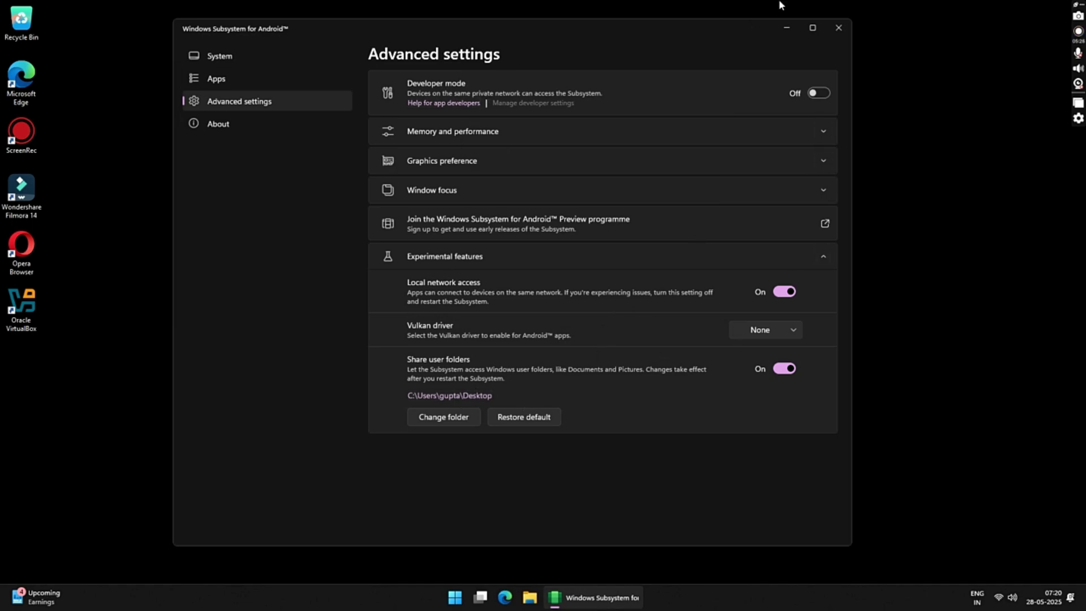
left_click(838, 27)
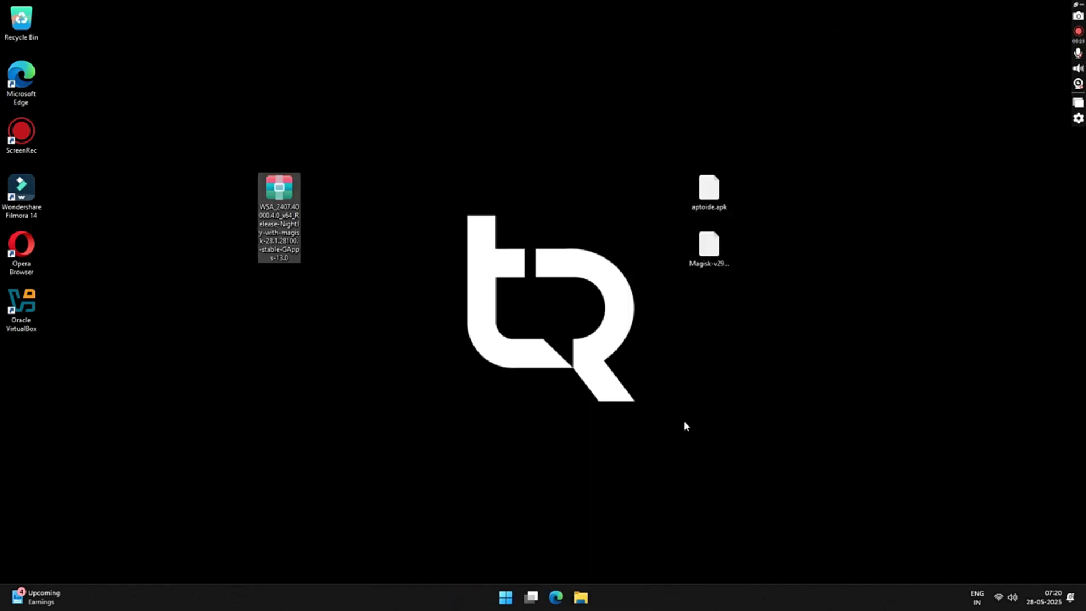
End the Windows Subsystem for Android task in Task Manager, found by searching 'sub', then close Task Manager.
right_click(730, 600)
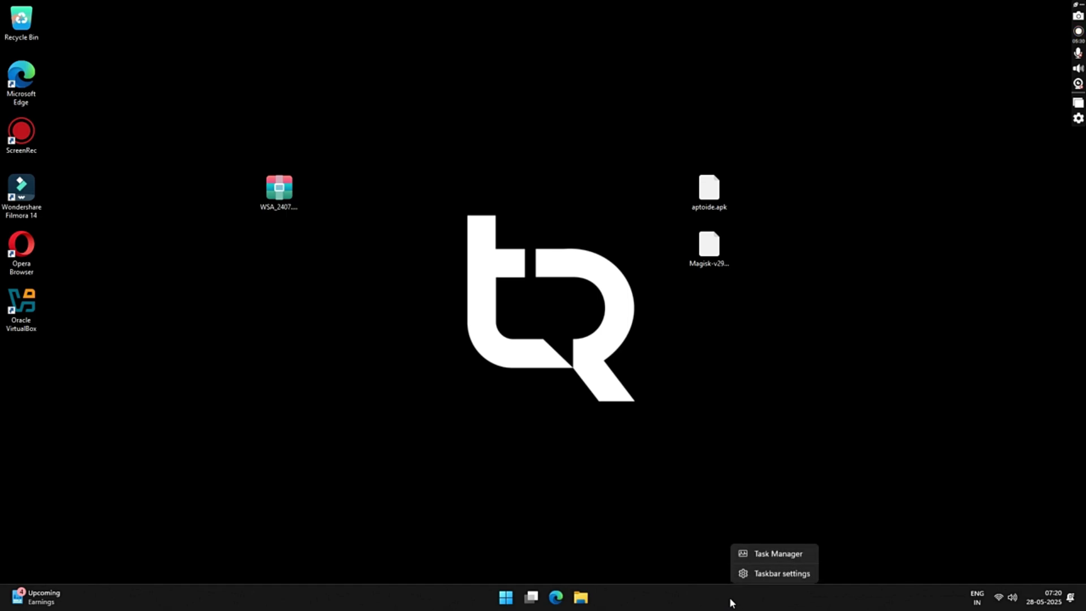
left_click(782, 559)
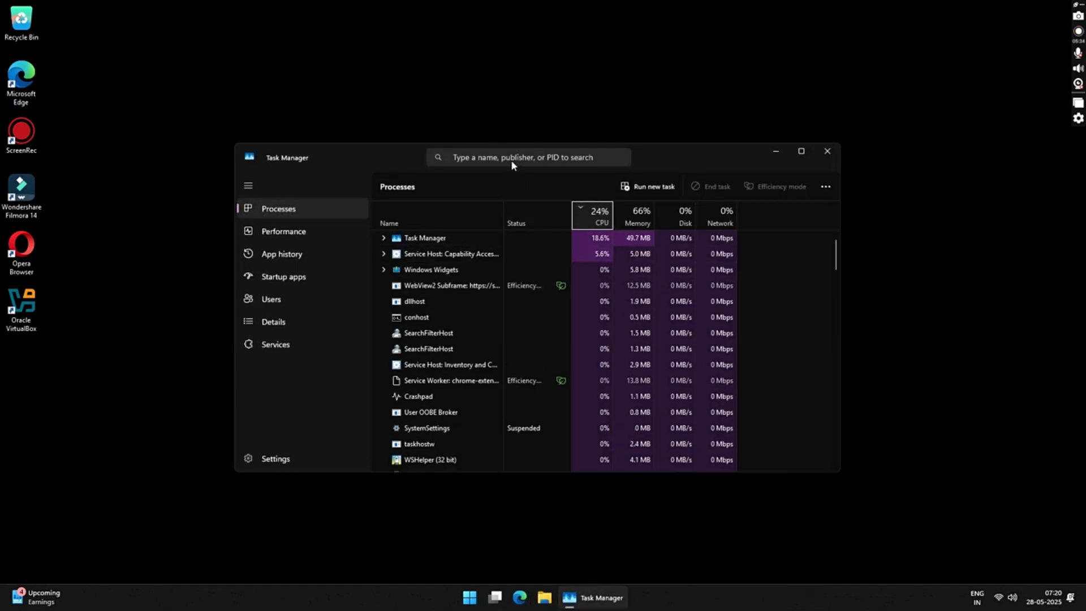
left_click(512, 161)
type("sub")
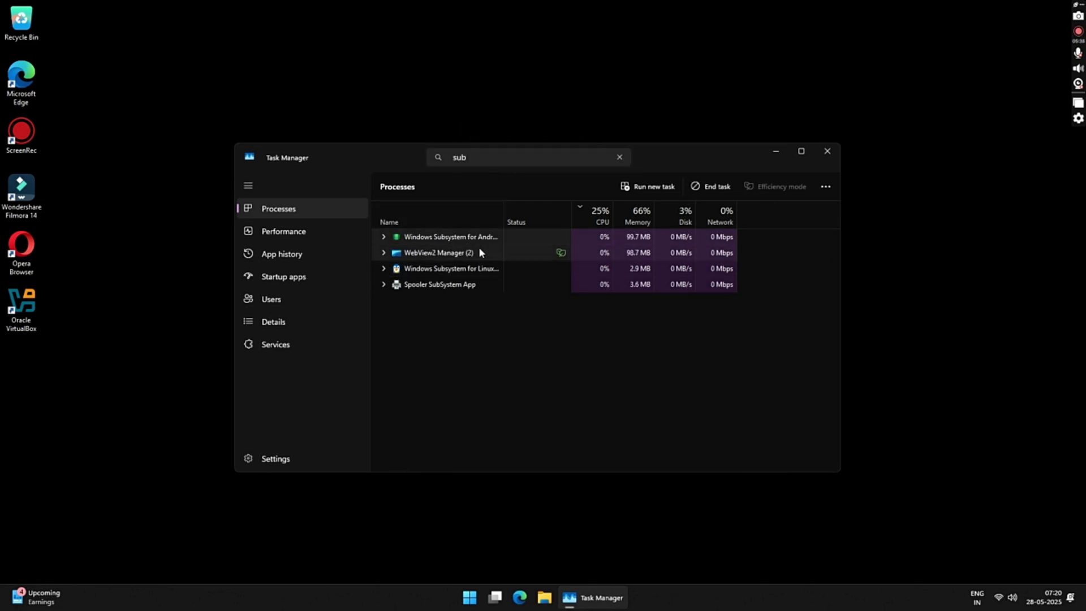
right_click(455, 237)
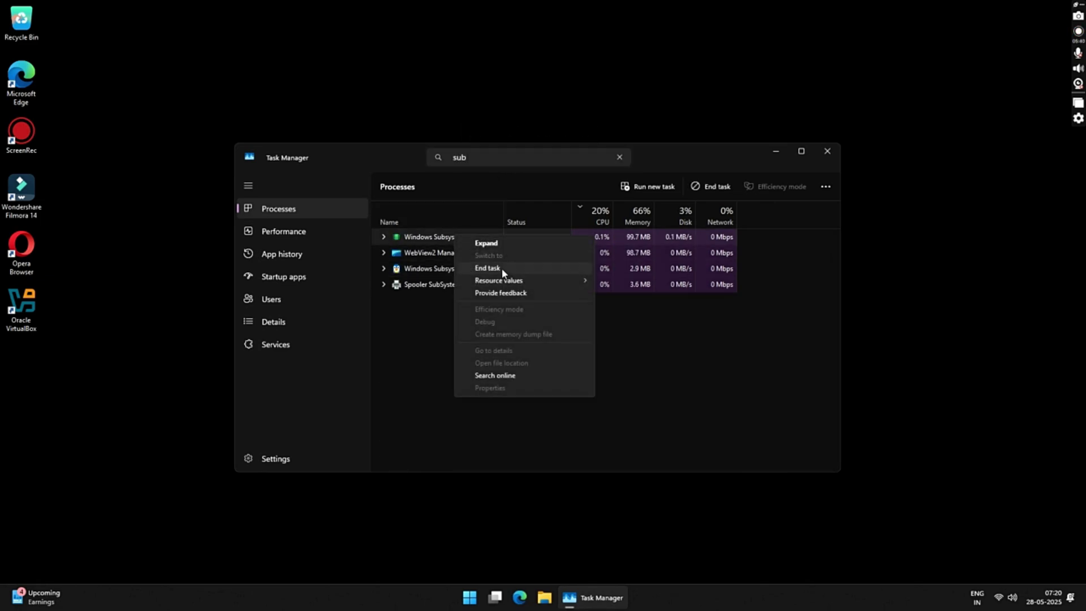
left_click(501, 268)
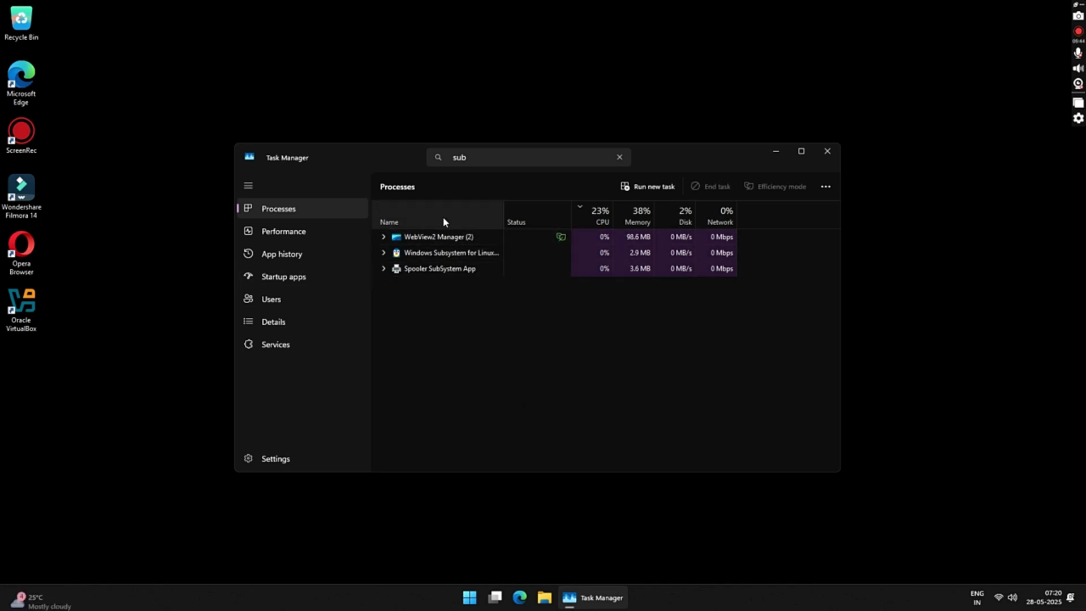
left_click(833, 157)
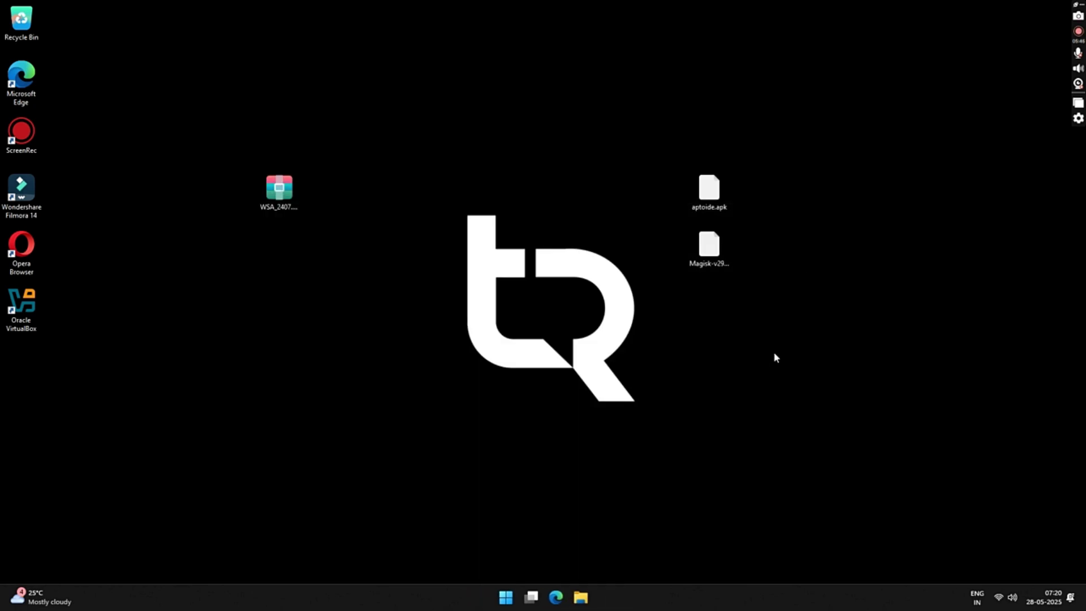
Reopen Windows Subsystem for Android settings from Start and open Files under System.
left_click(507, 598)
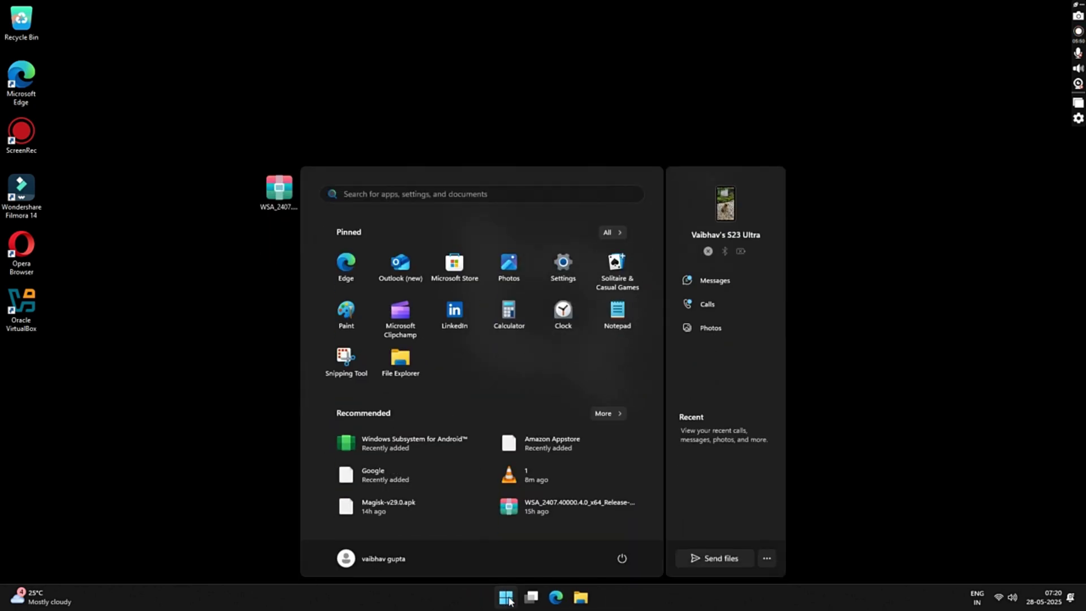
left_click(402, 444)
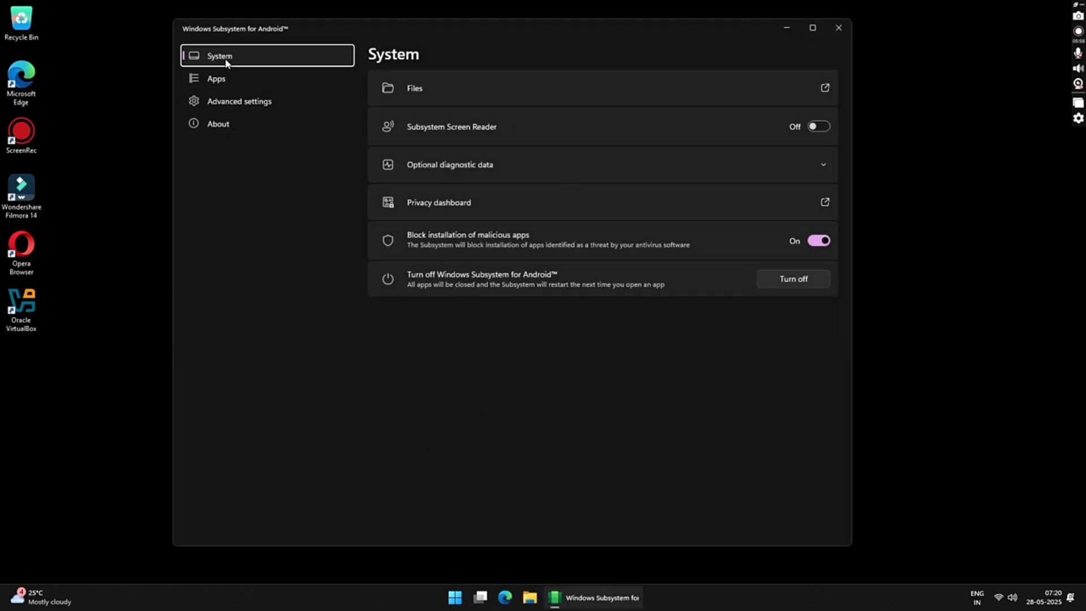
left_click(823, 91)
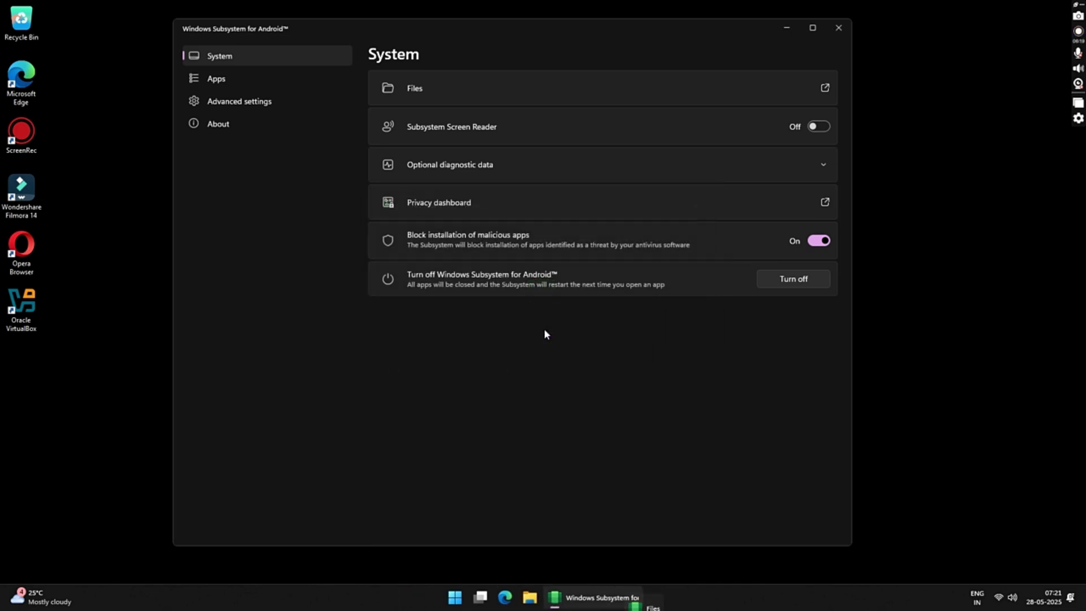
Minimize the settings window and open the shared Windows folder in Files.
left_click(786, 28)
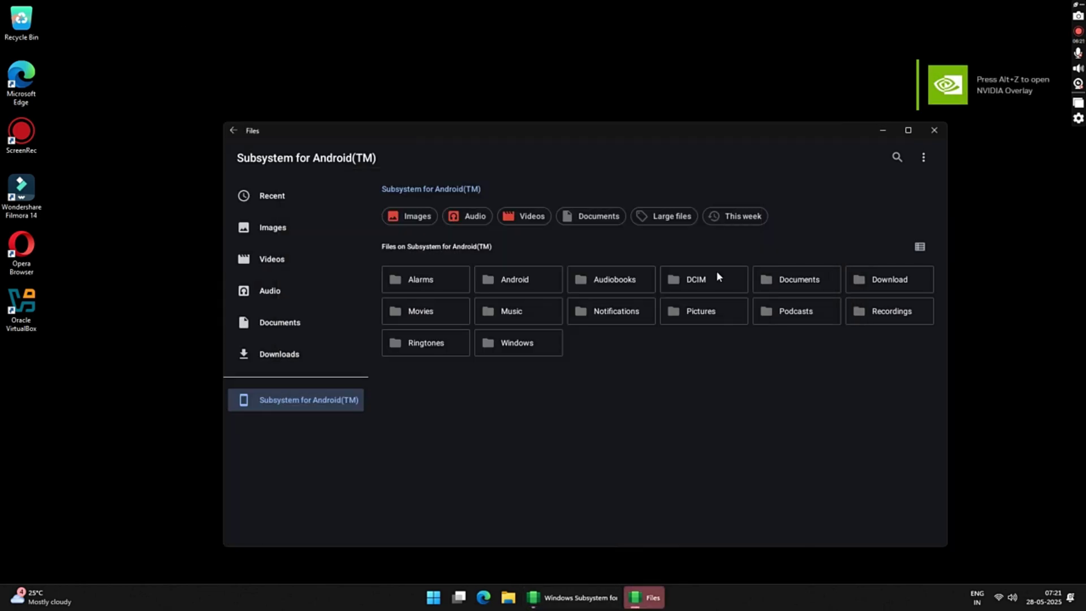
left_click_drag(643, 134, 640, 94)
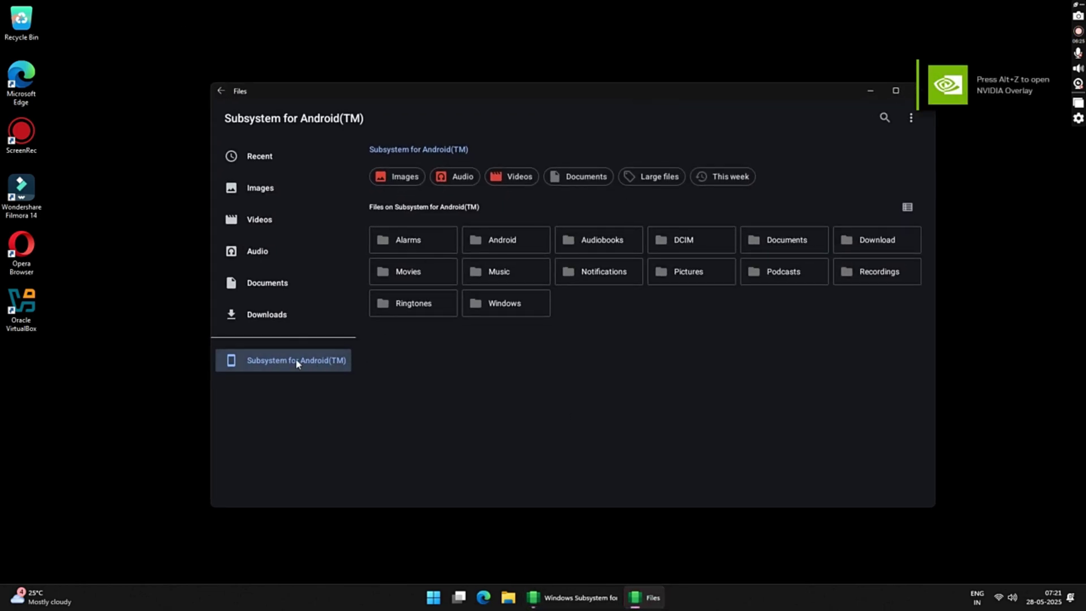
left_click(511, 303)
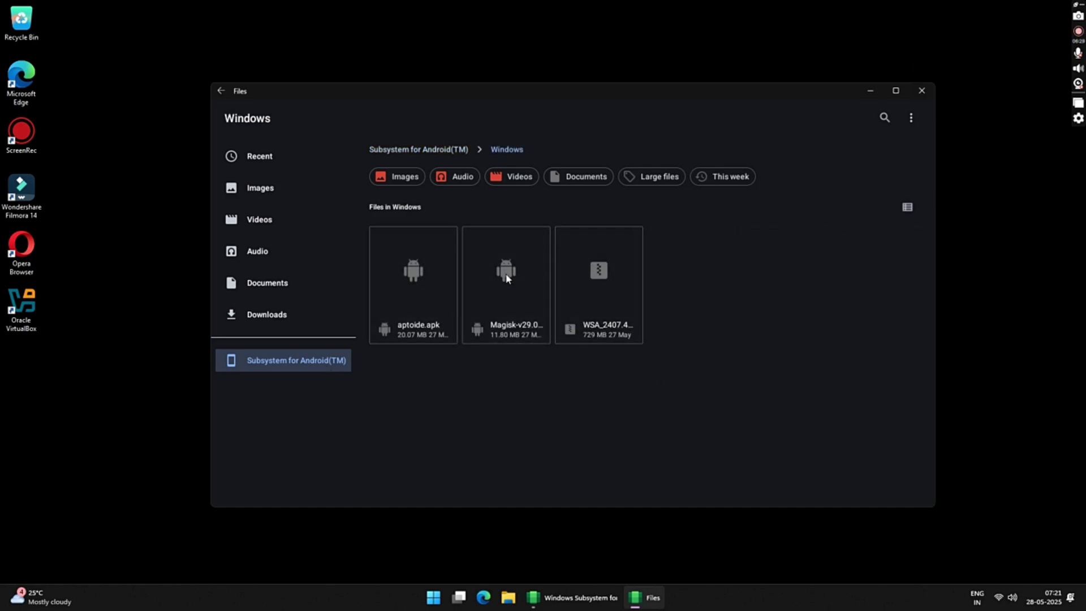
Place aptoide.apk and the Magisk apk side by side on the desktop, then restore Files.
left_click(869, 92)
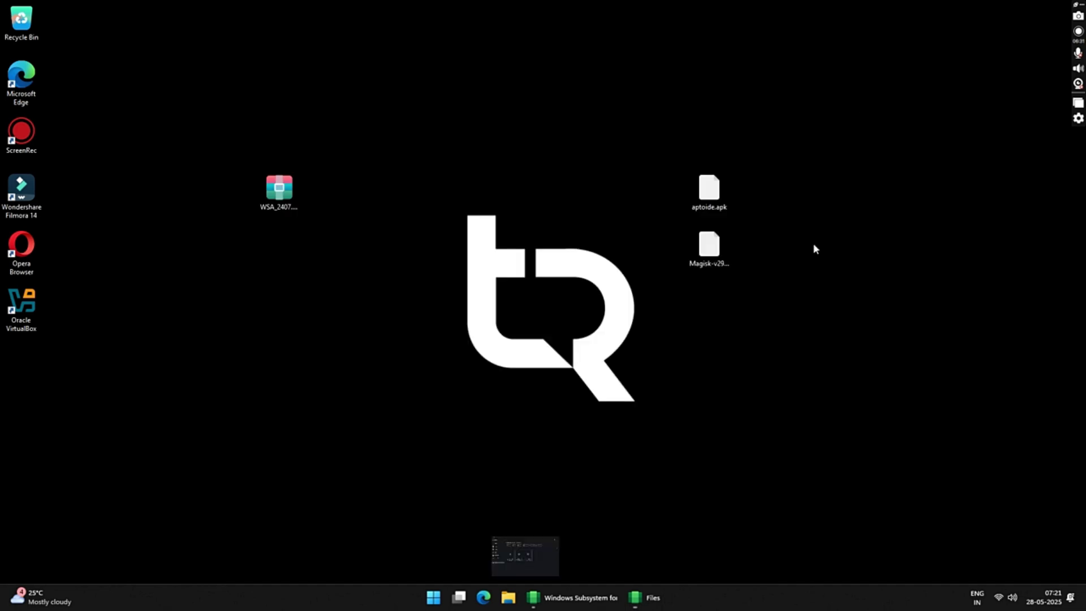
left_click_drag(715, 201, 463, 152)
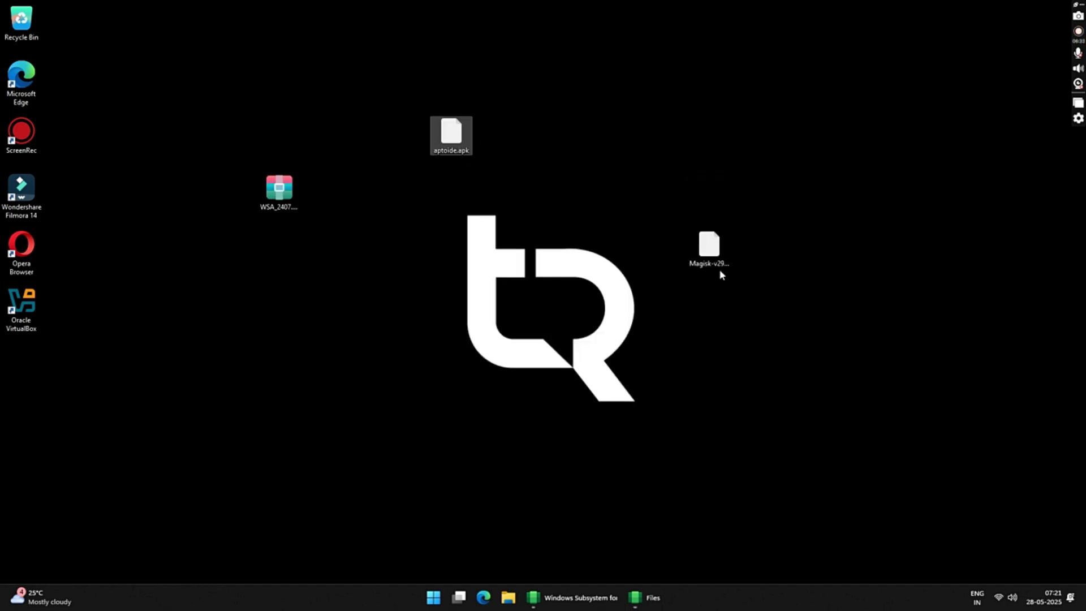
left_click_drag(717, 255, 505, 146)
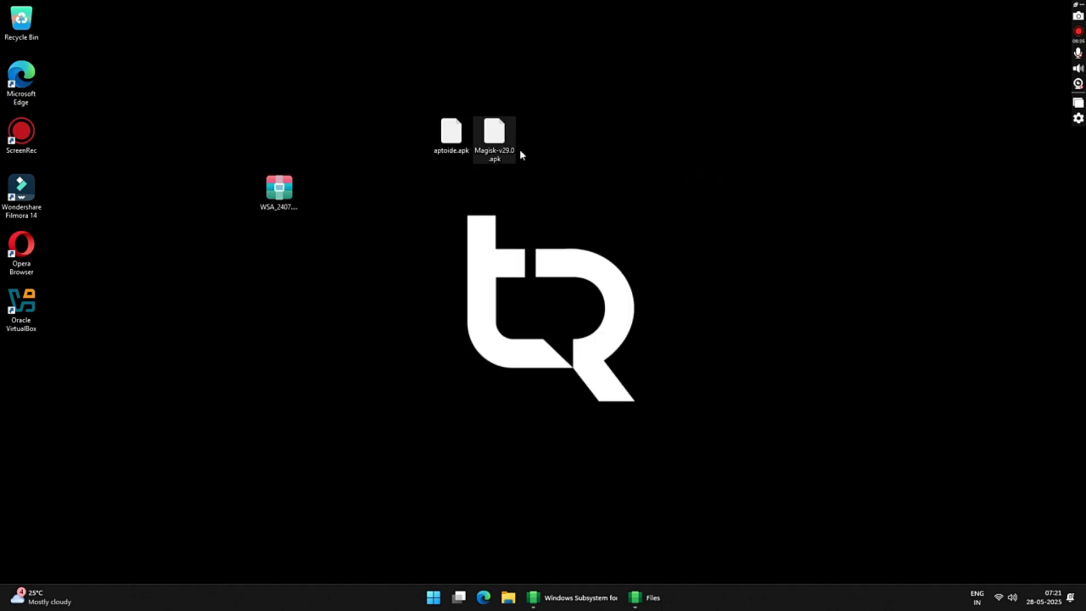
left_click(444, 154)
left_click(636, 242)
left_click_drag(391, 106, 604, 207)
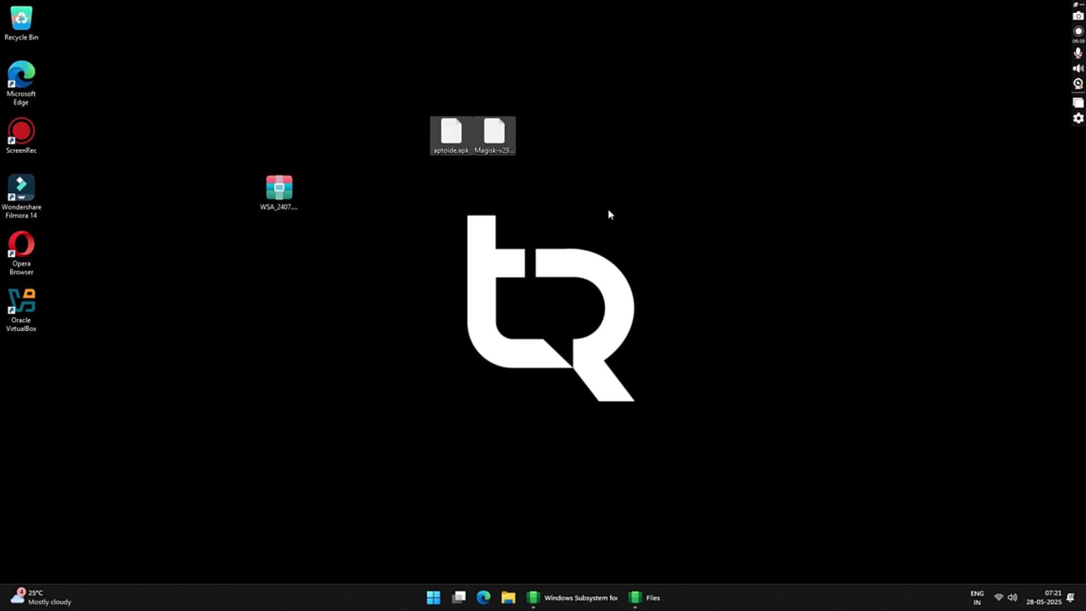
left_click(614, 261)
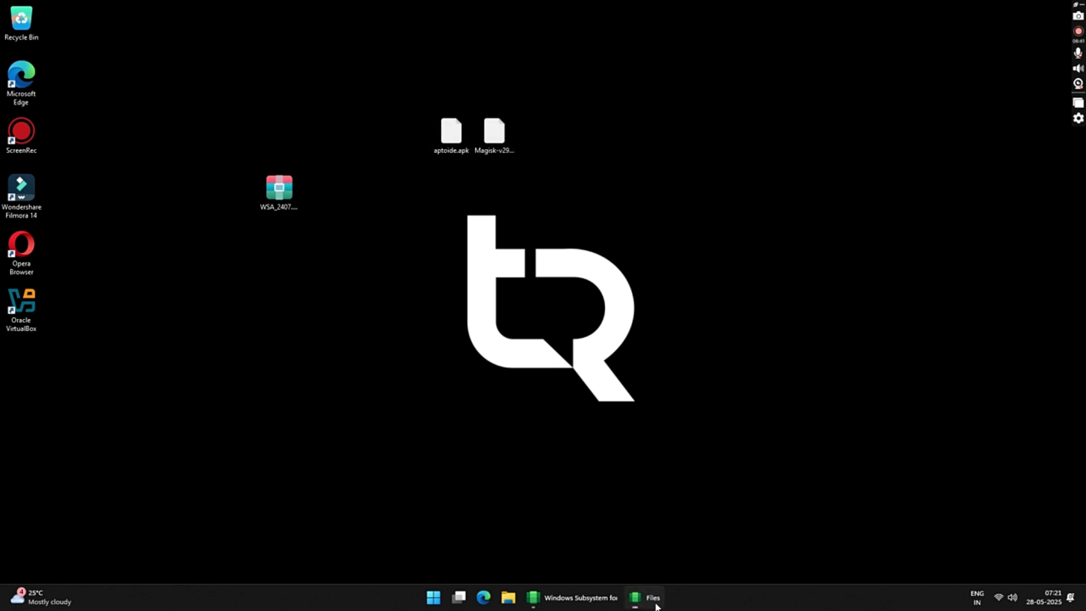
left_click(636, 597)
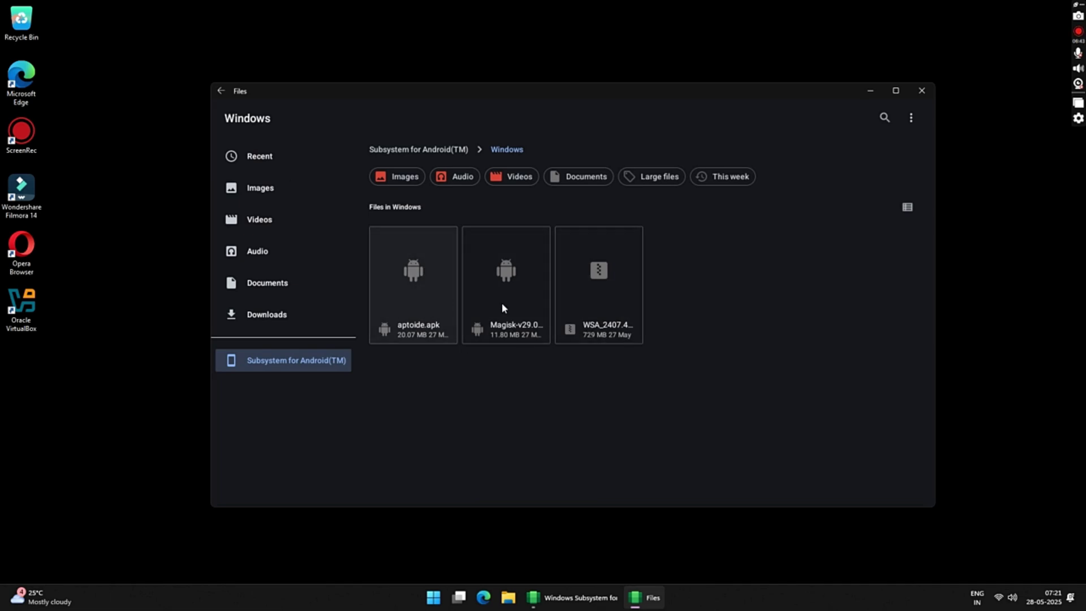
Install aptoide.apk with Package installer, accepting the unknown-apps warning.
left_click(442, 275)
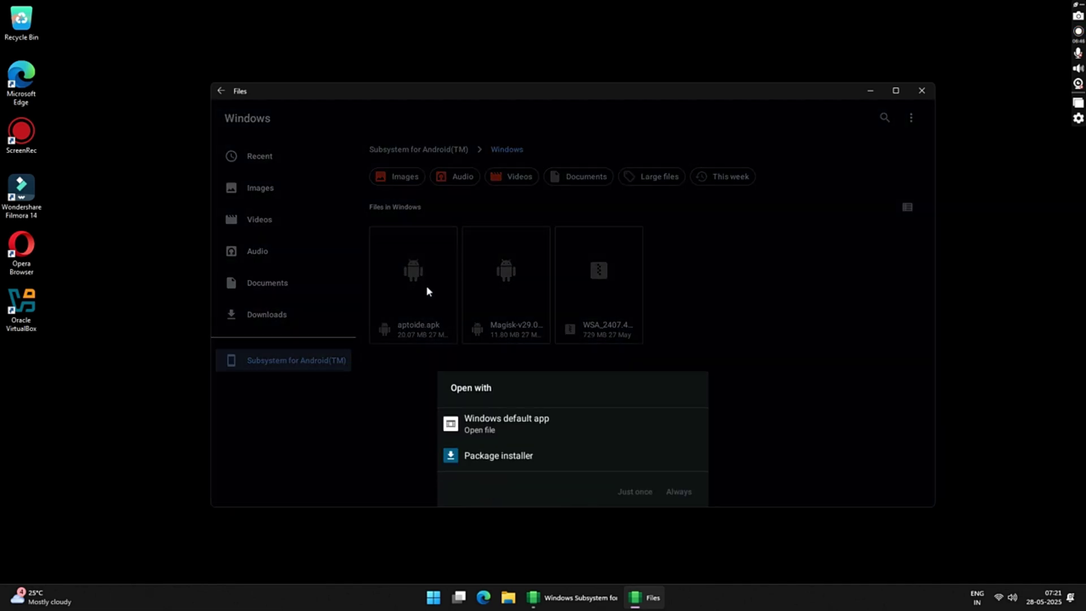
left_click(515, 455)
left_click(632, 489)
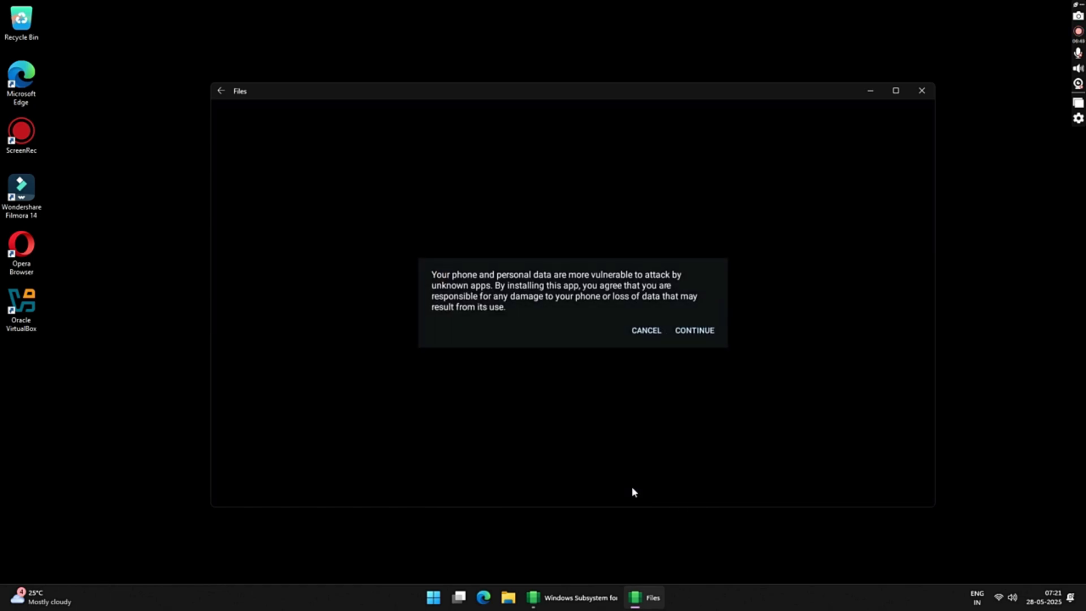
left_click(695, 332)
left_click(697, 333)
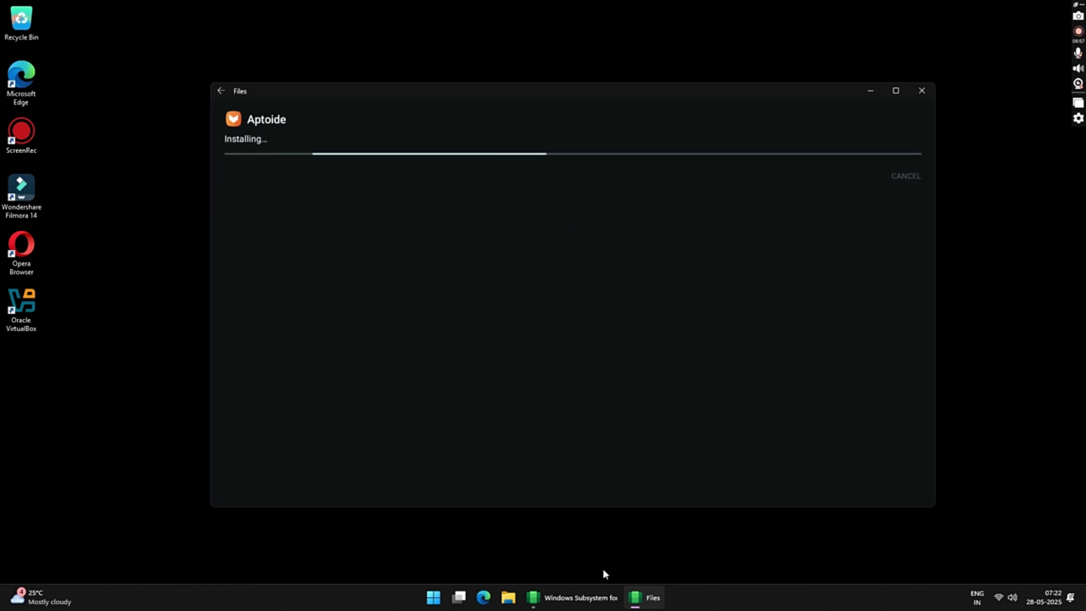
Turn off malicious app install blocking in subsystem settings, close them, and launch Aptoide.
left_click(589, 597)
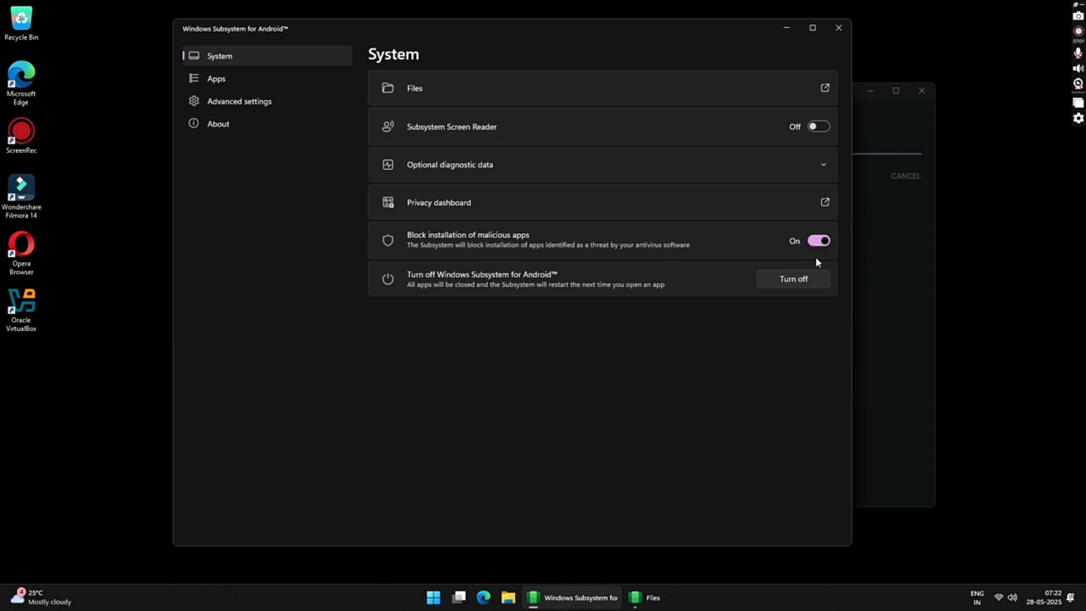
left_click(819, 240)
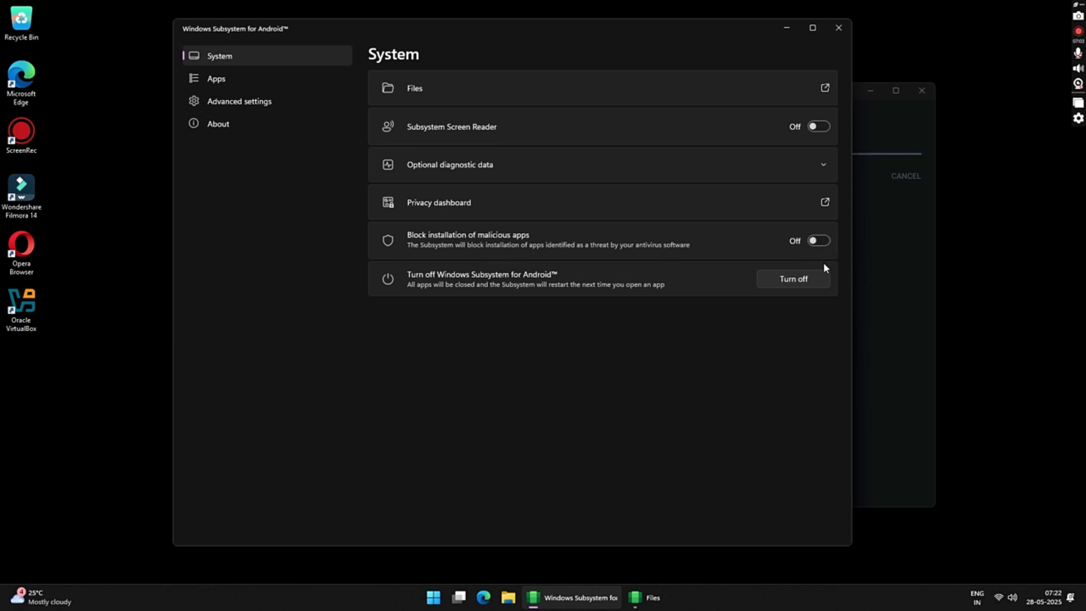
left_click(839, 28)
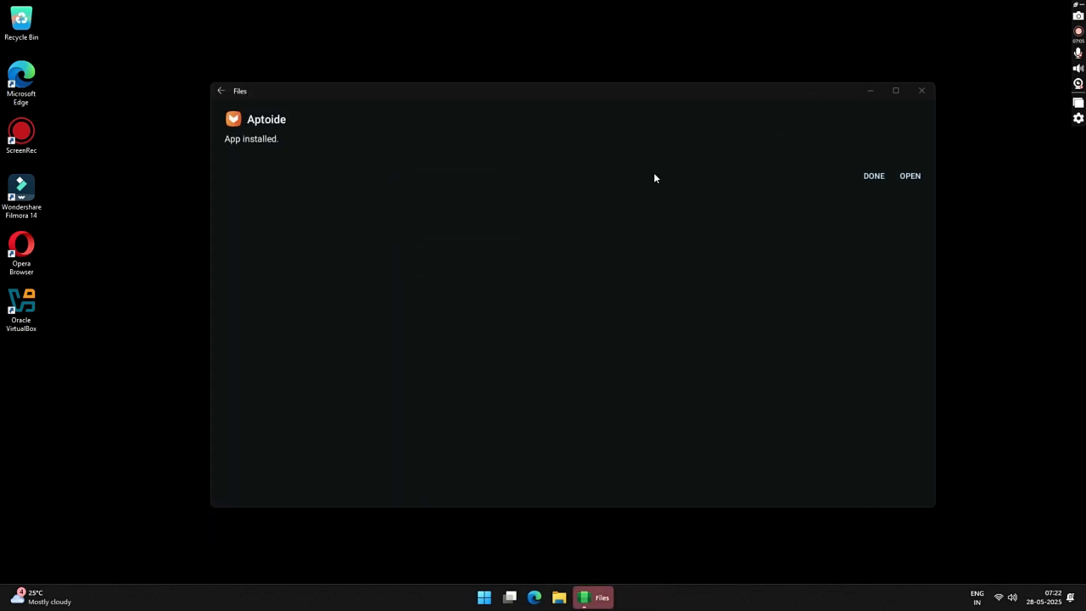
mouse_move(522, 90)
left_mouse_down()
mouse_move(511, 70)
mouse_move(509, 83)
left_mouse_up()
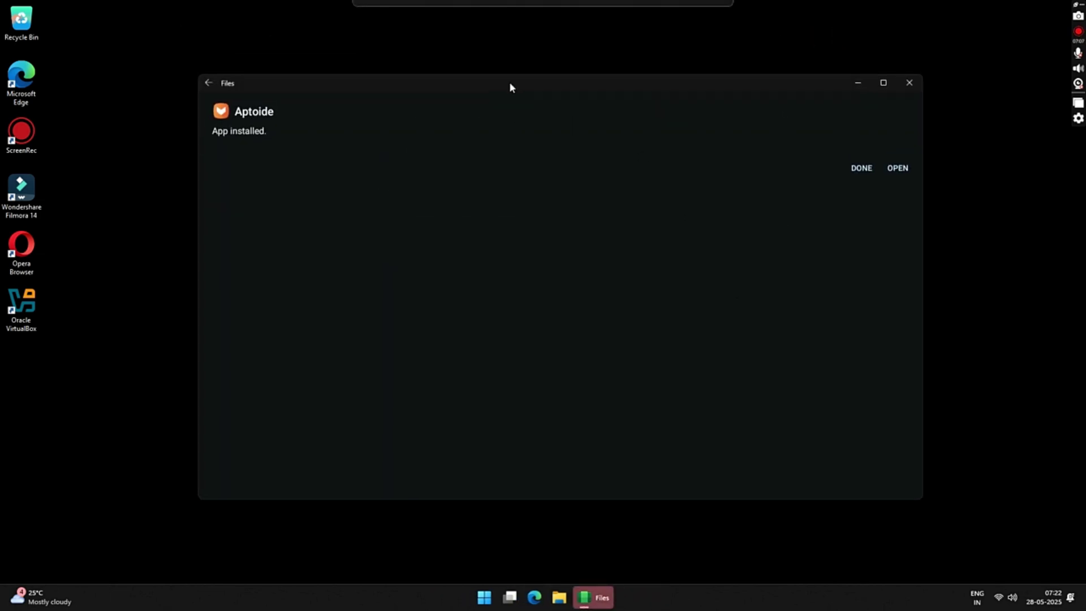
left_click(902, 177)
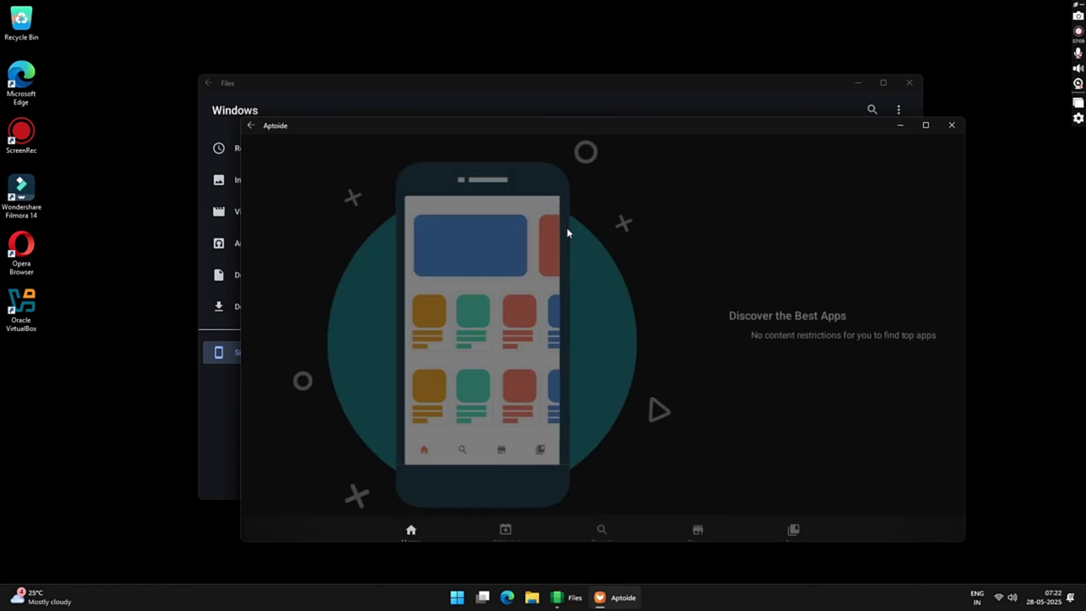
Skip the Aptoide intro to reach the store home page, then close Aptoide and Files.
left_click_drag(590, 136, 539, 79)
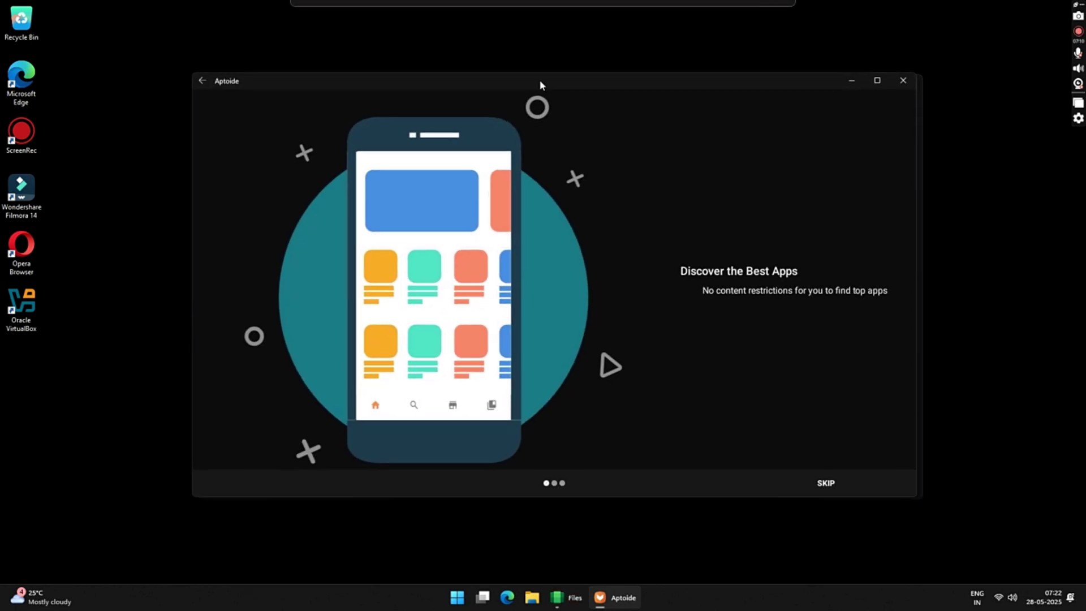
left_click(833, 484)
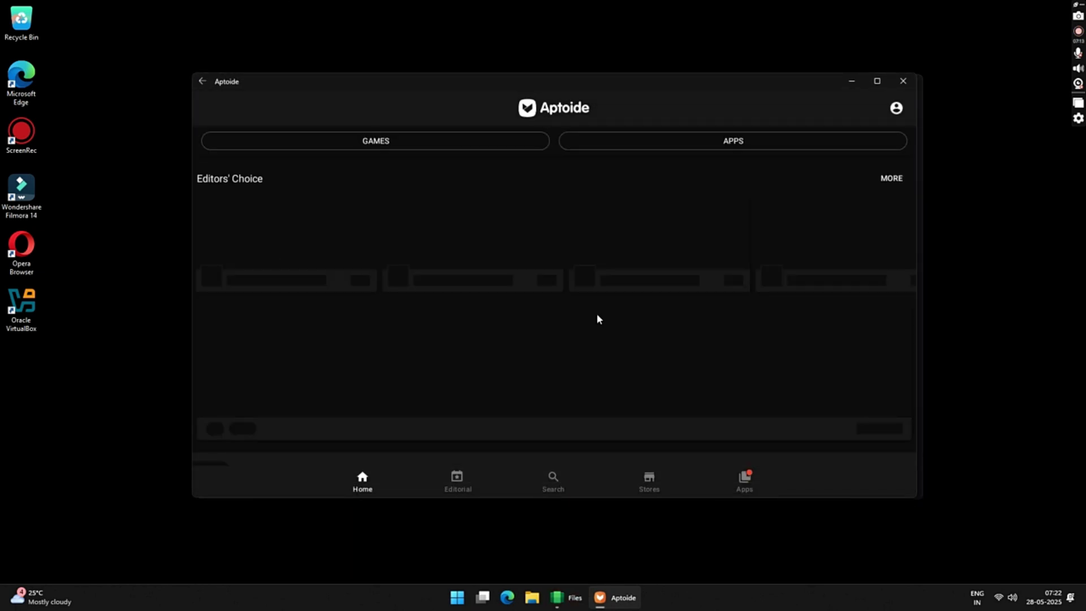
scroll(615, 263, "down", 8)
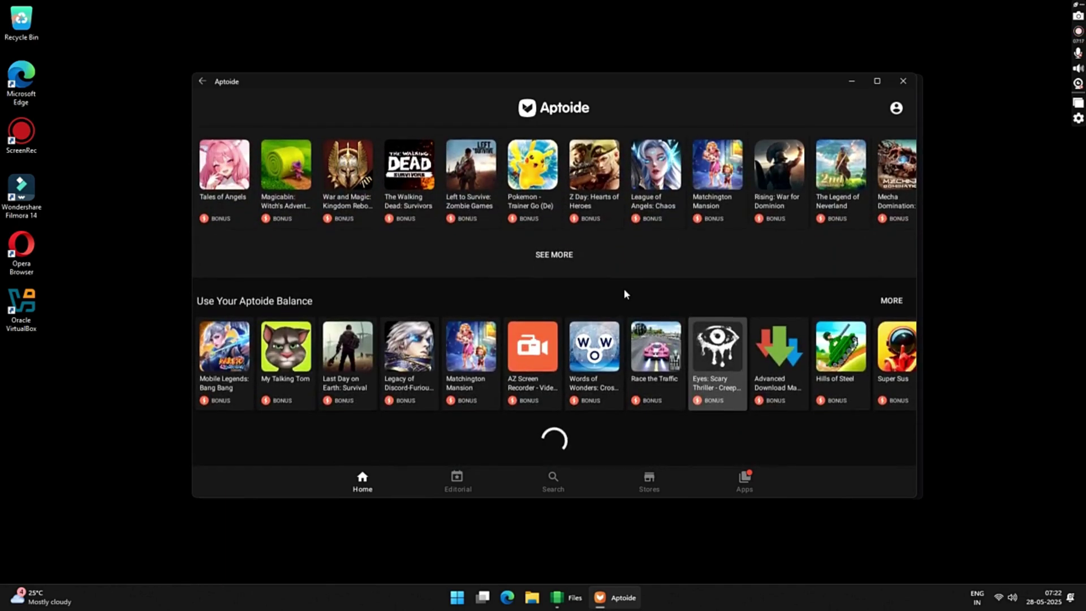
left_click(914, 83)
left_click(915, 83)
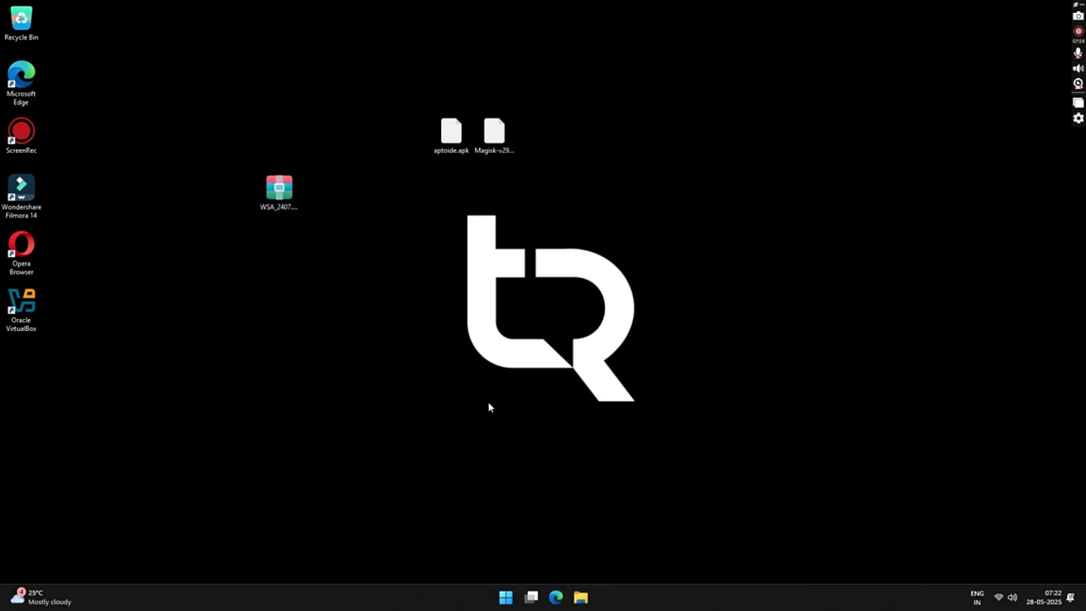
Launch Magisk from Start search and dismiss its v29.0 update changelog.
left_click(509, 598)
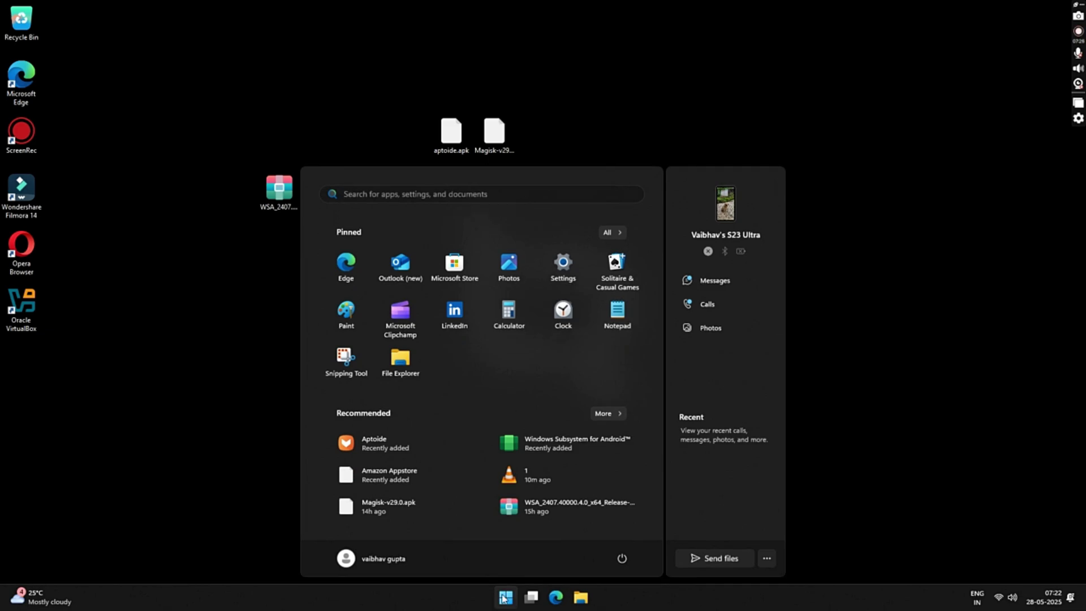
type("magisk")
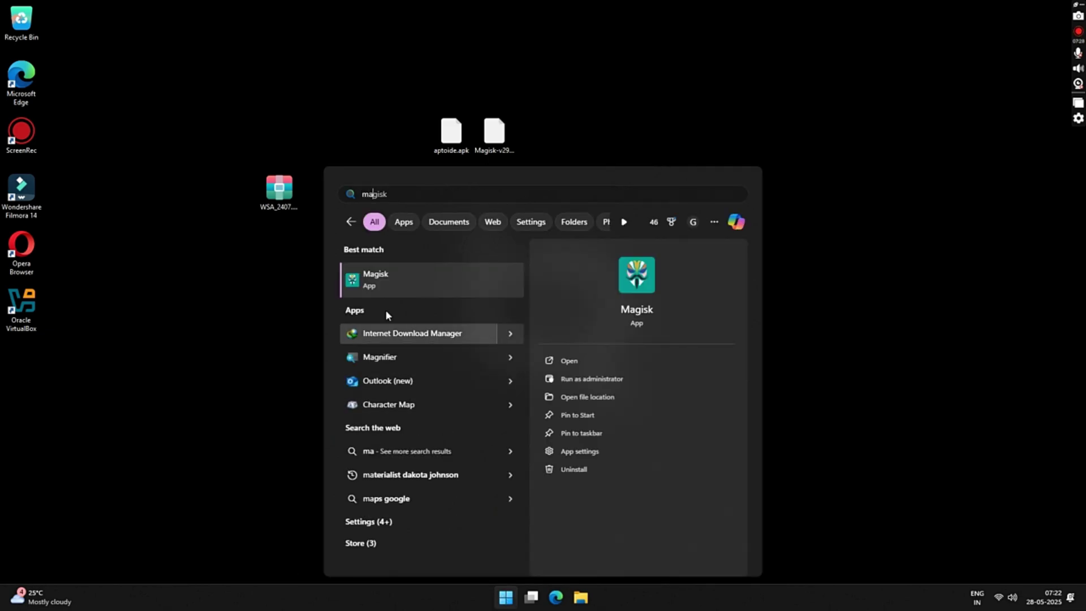
left_click(373, 280)
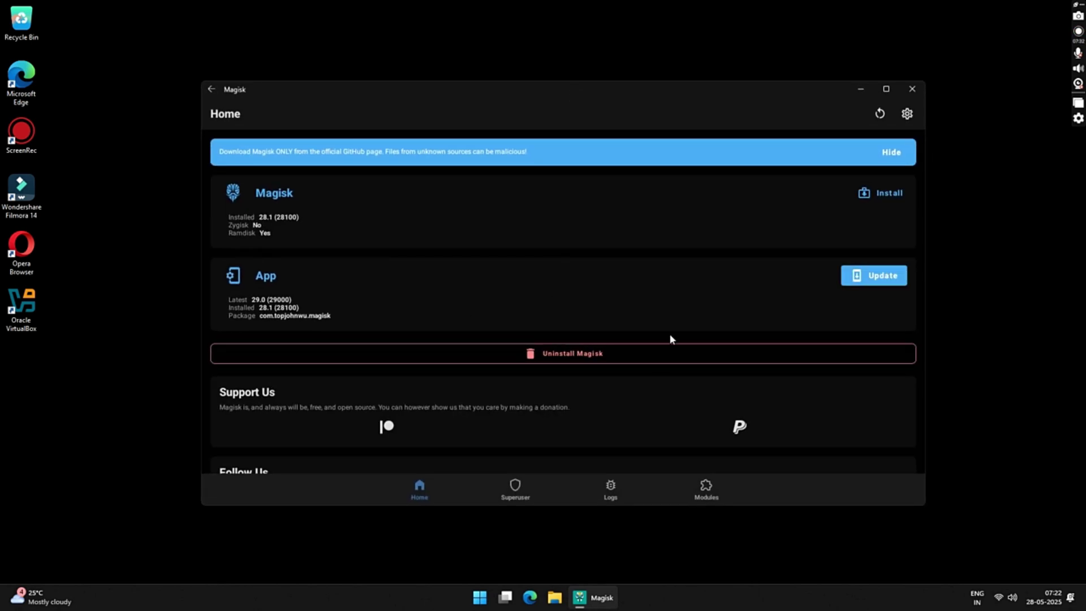
left_click(873, 277)
left_click(880, 392)
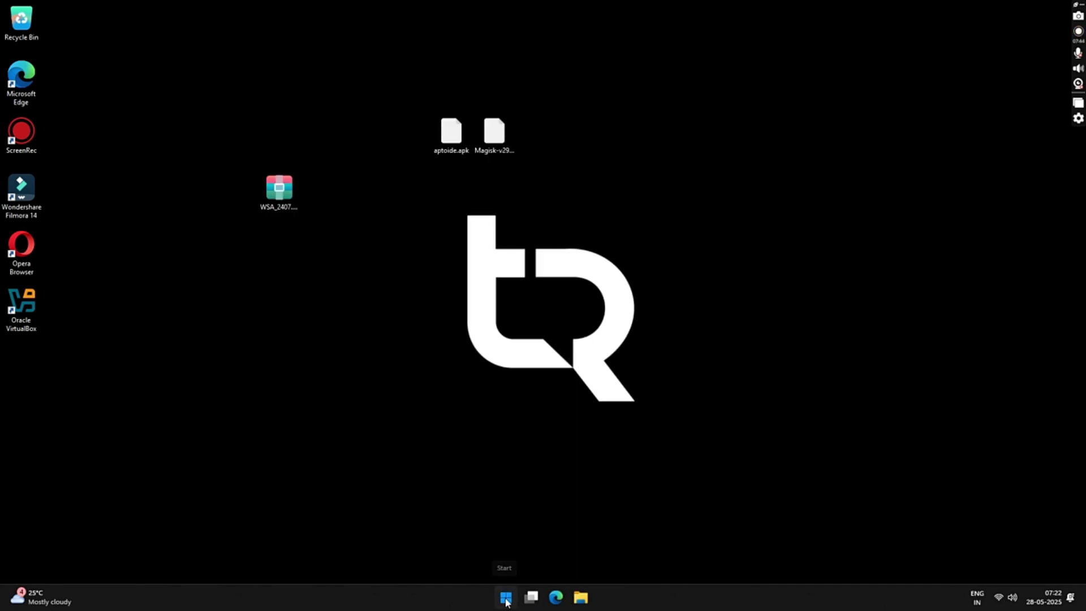
Open Amazon Appstore from Start search, then close it with Alt+F4.
left_click(506, 599)
type("am")
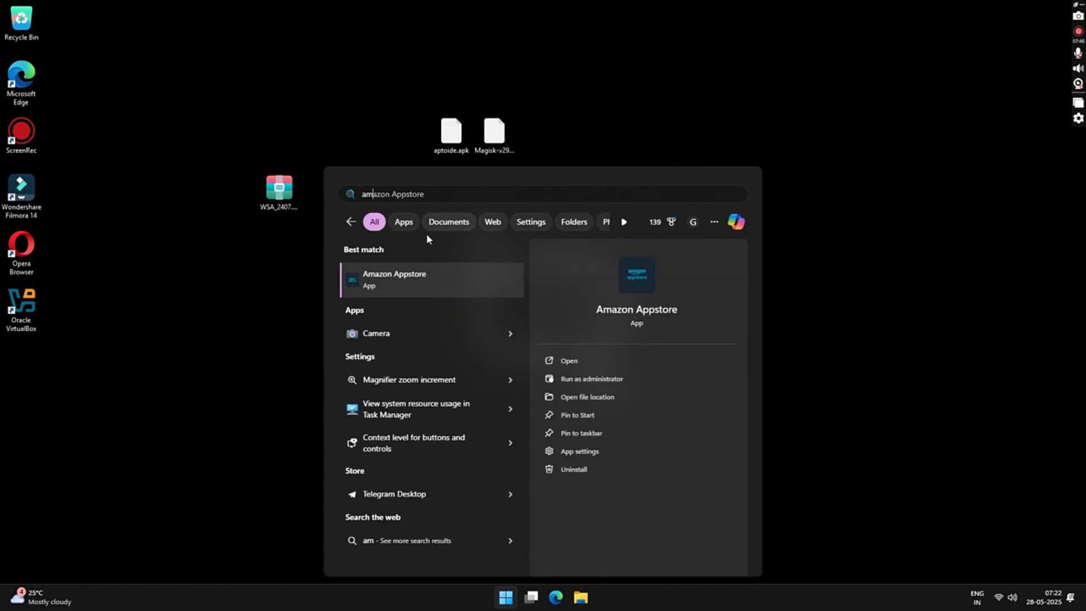
left_click(399, 281)
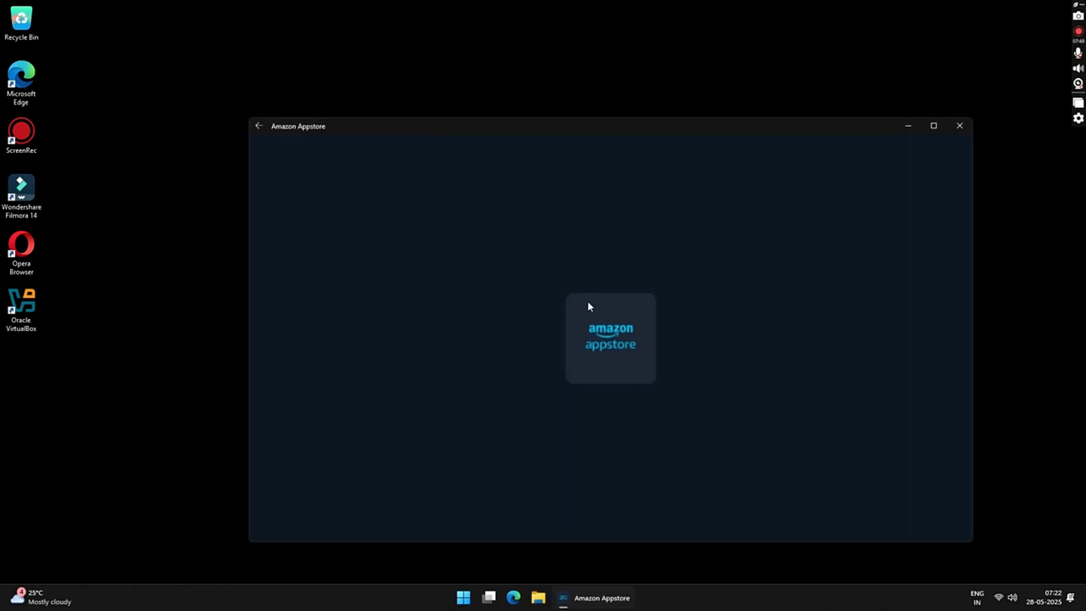
left_click_drag(631, 122, 580, 100)
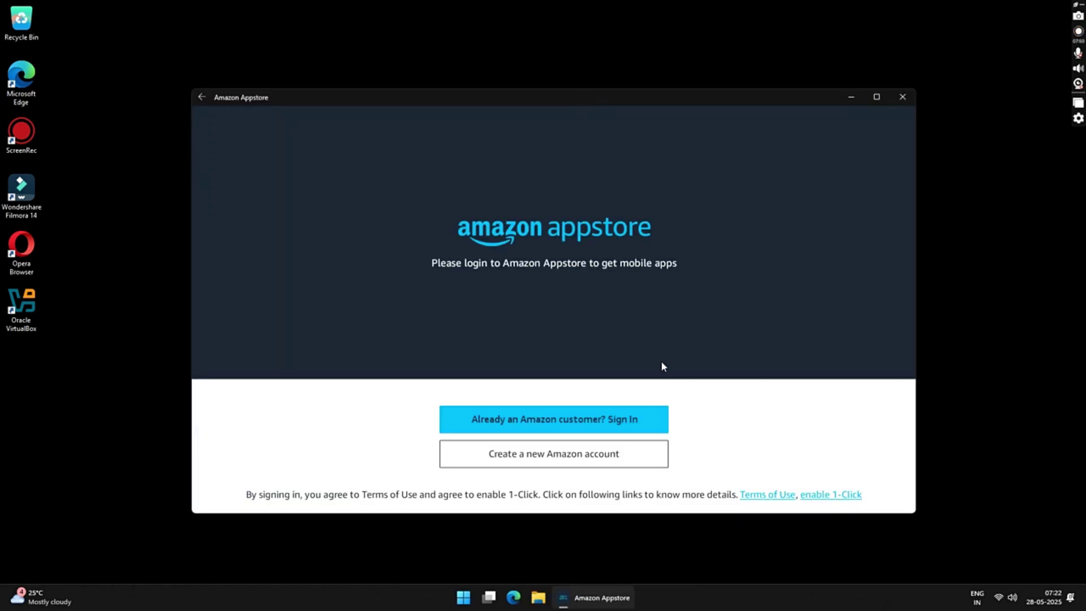
key("alt+F4")
Launch Aptoide from Start's recently added apps and browse its home page.
key("super")
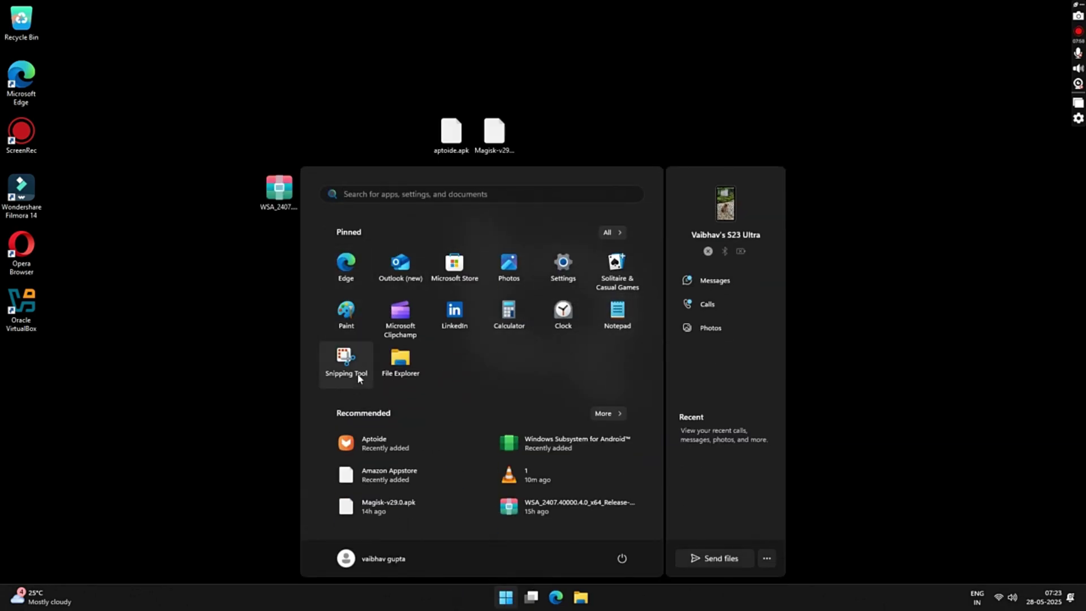
left_click(387, 447)
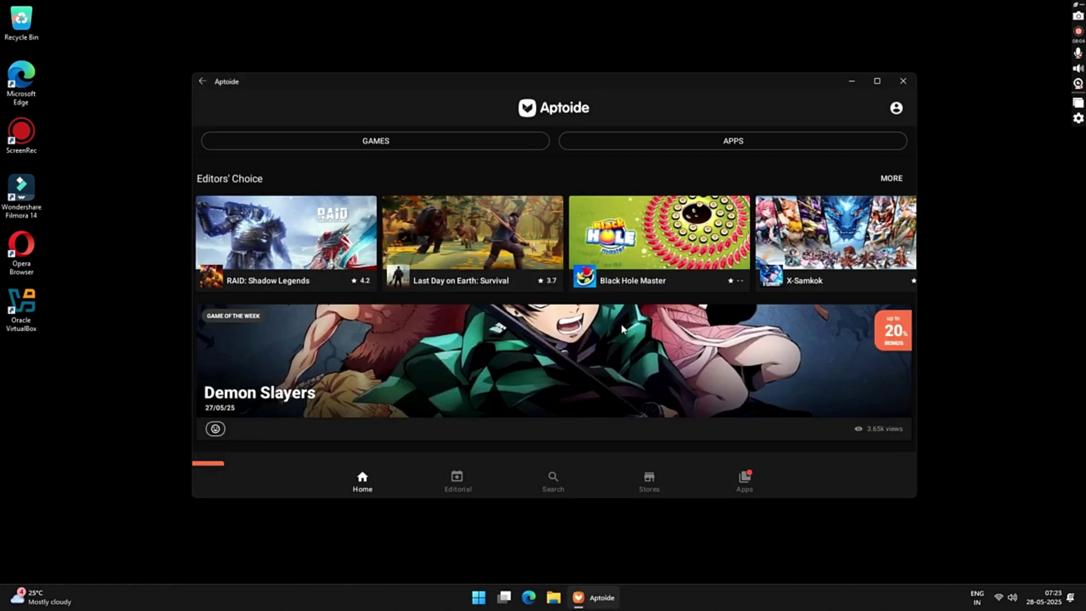
scroll(593, 305, "down", 5)
scroll(593, 305, "down", 6)
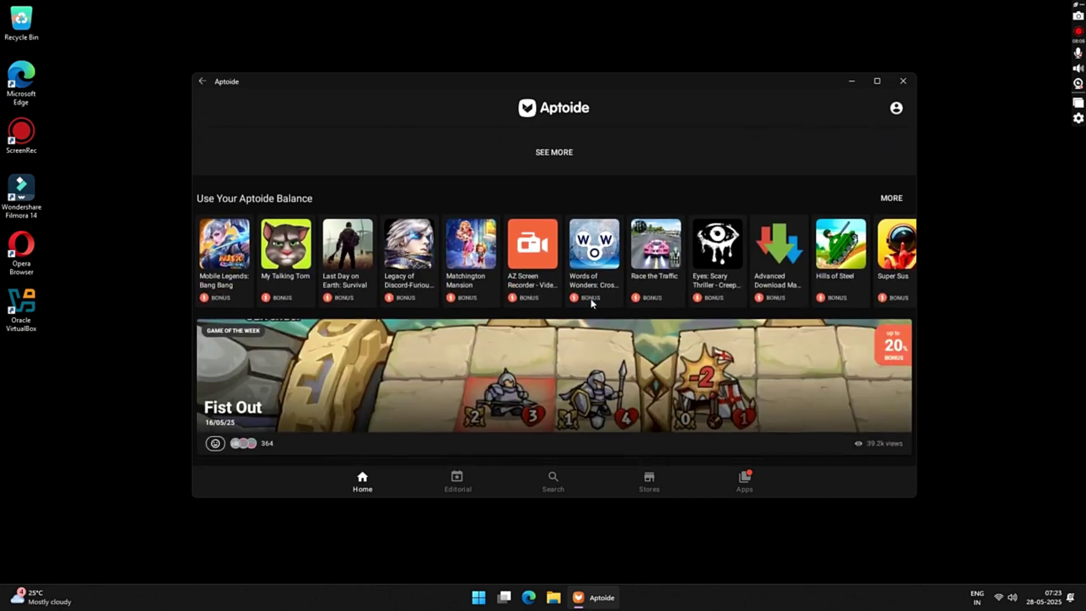
scroll(592, 304, "down", 5)
key("super")
Open the Play Store and search for 'spotify'.
type("pl")
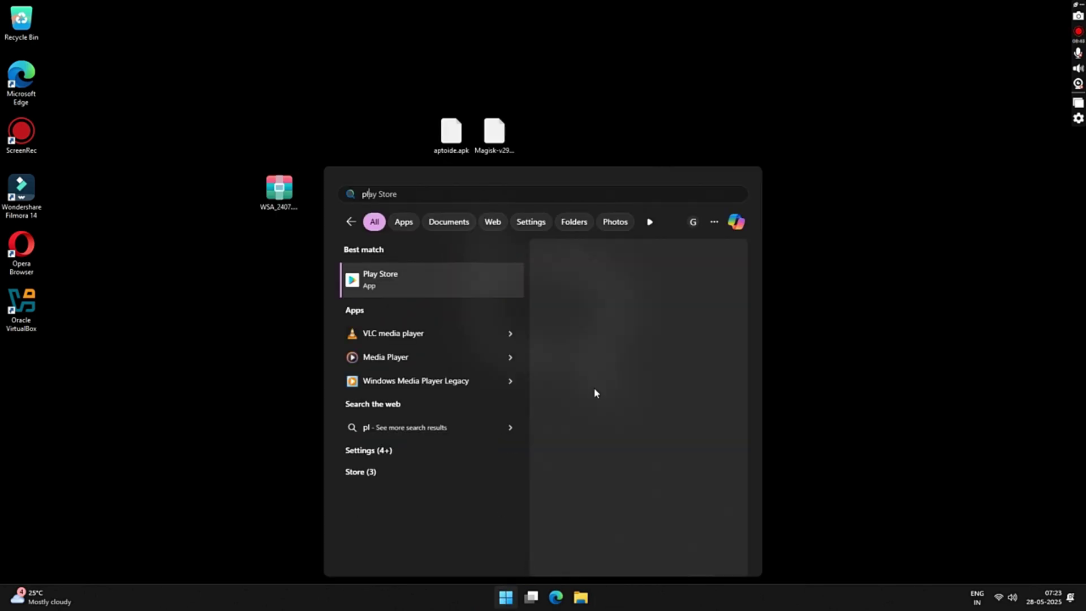
left_click(409, 287)
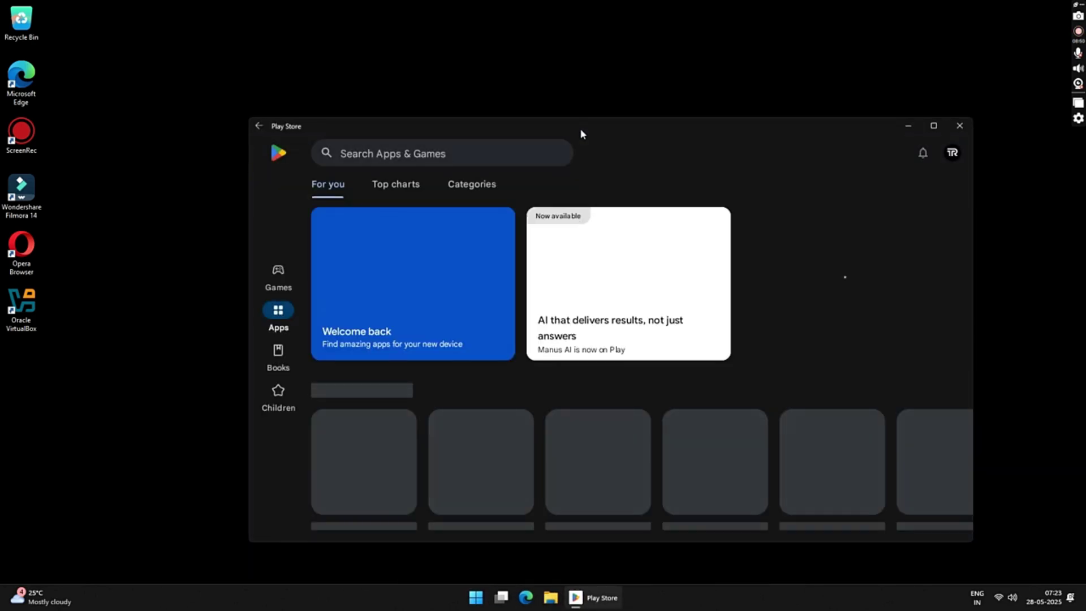
scroll(539, 405, "down", 10)
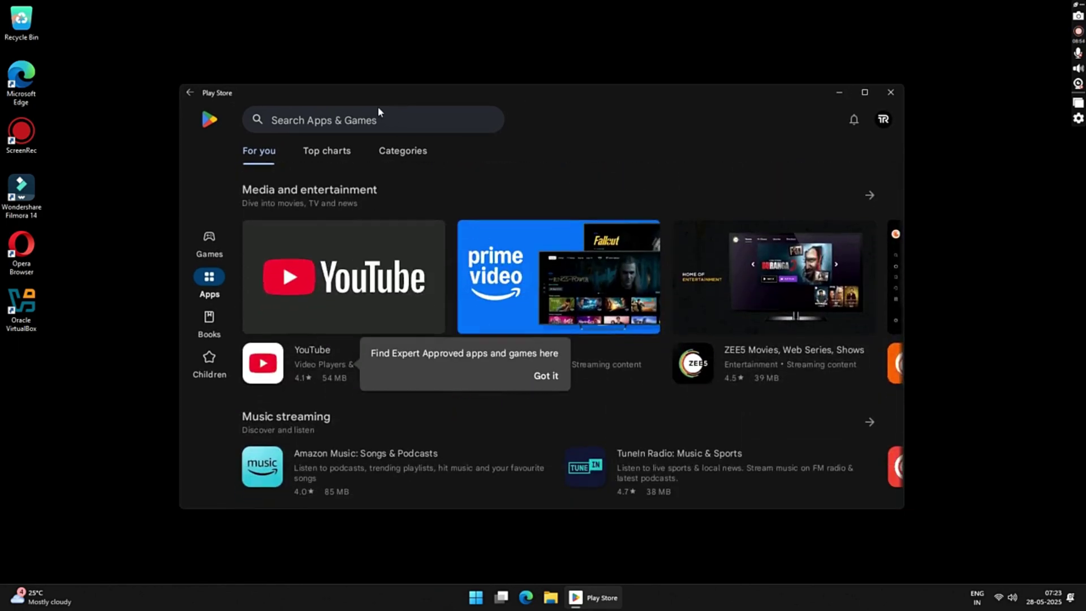
left_click(377, 117)
type("spo")
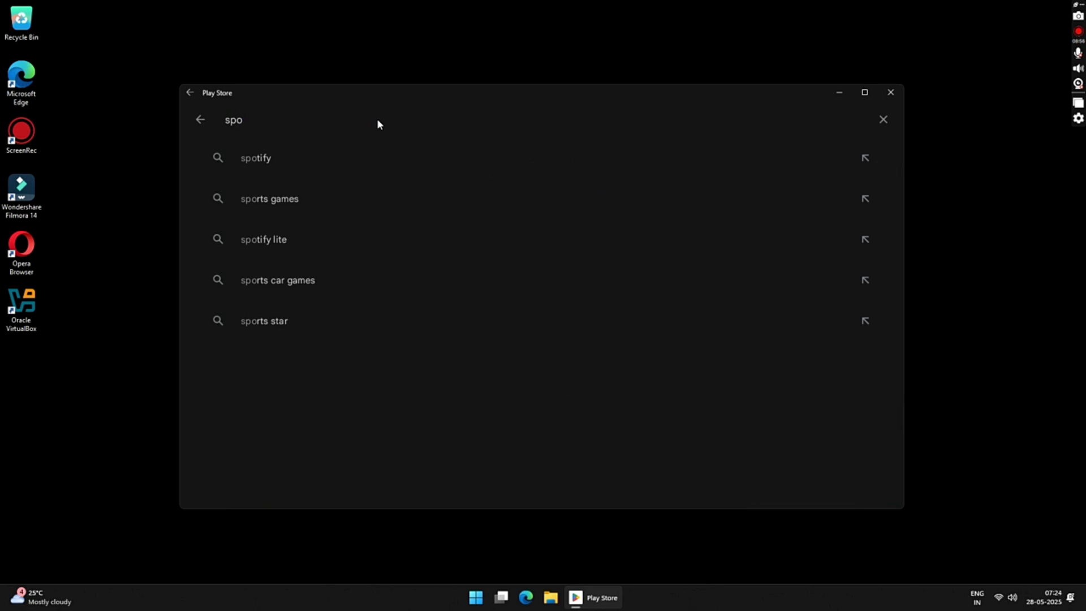
left_click(351, 158)
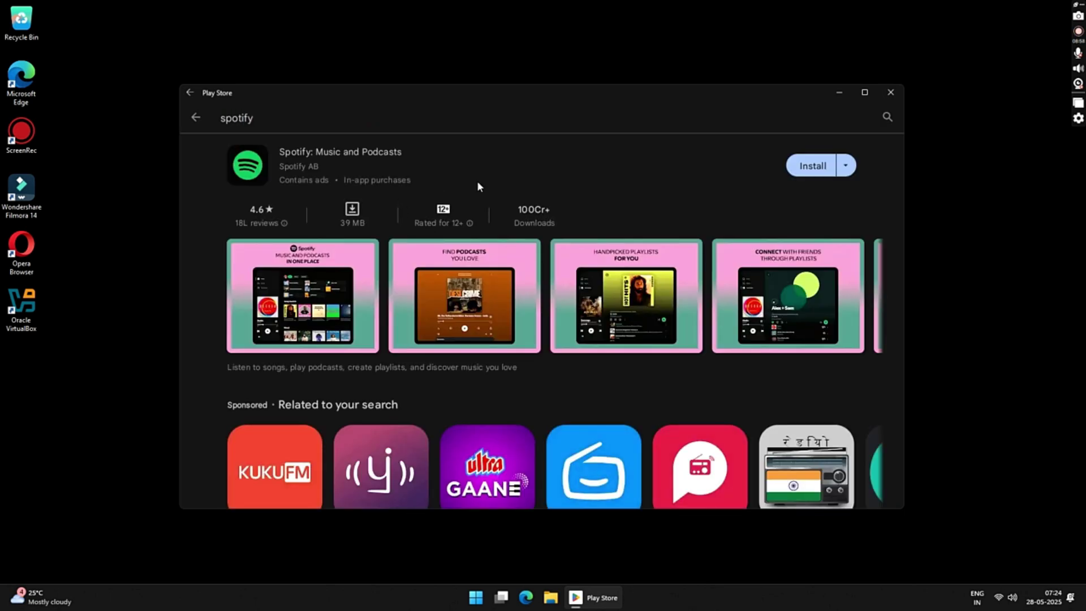
Install Spotify: Music and Podcasts from the search results and open it once installed.
left_click(803, 175)
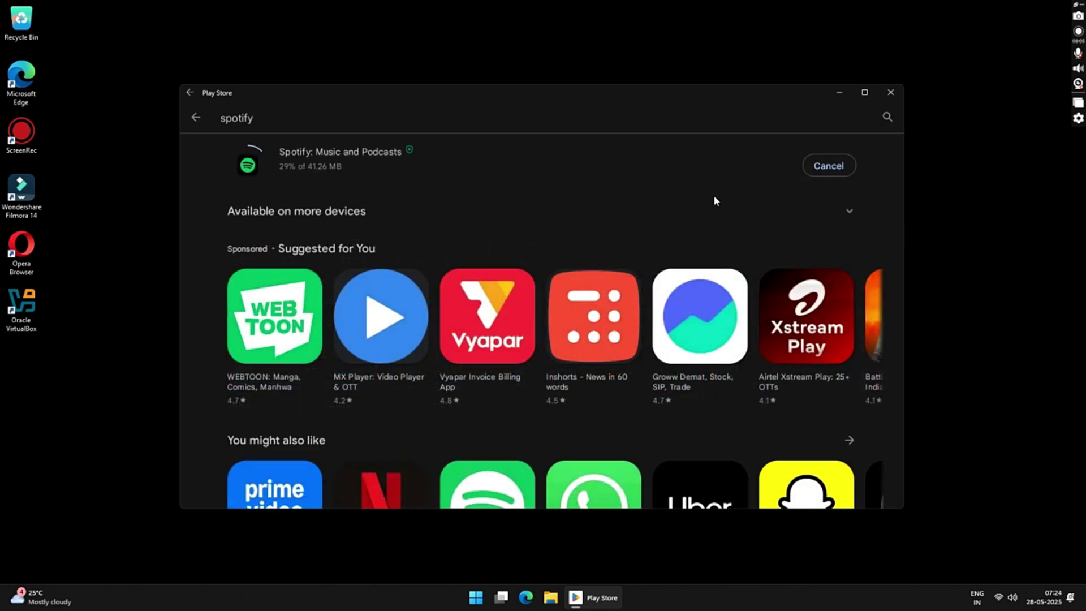
scroll(714, 201, "down", 3)
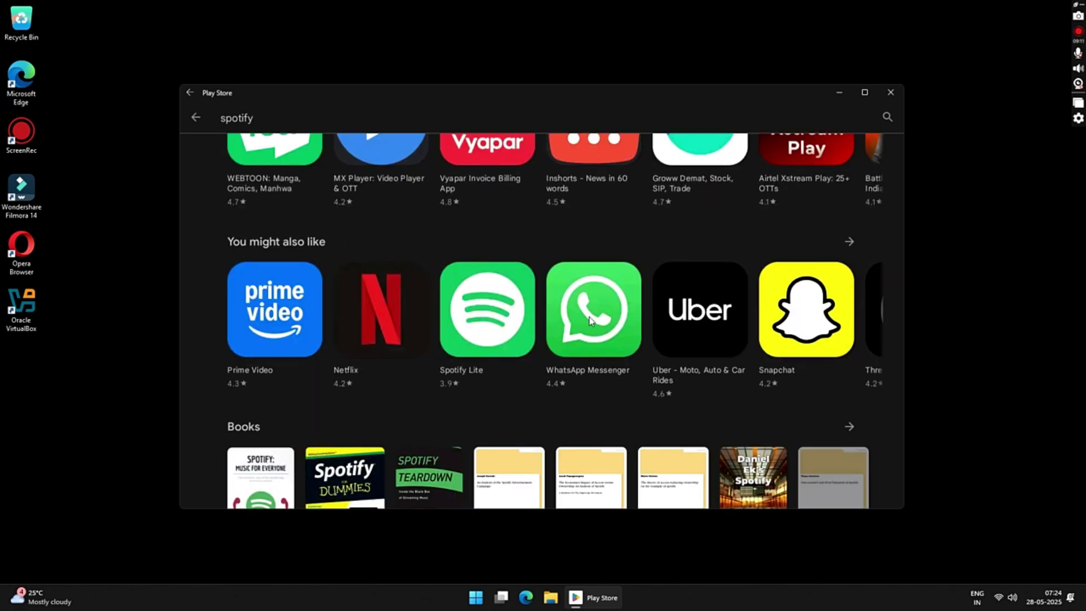
left_click(625, 288)
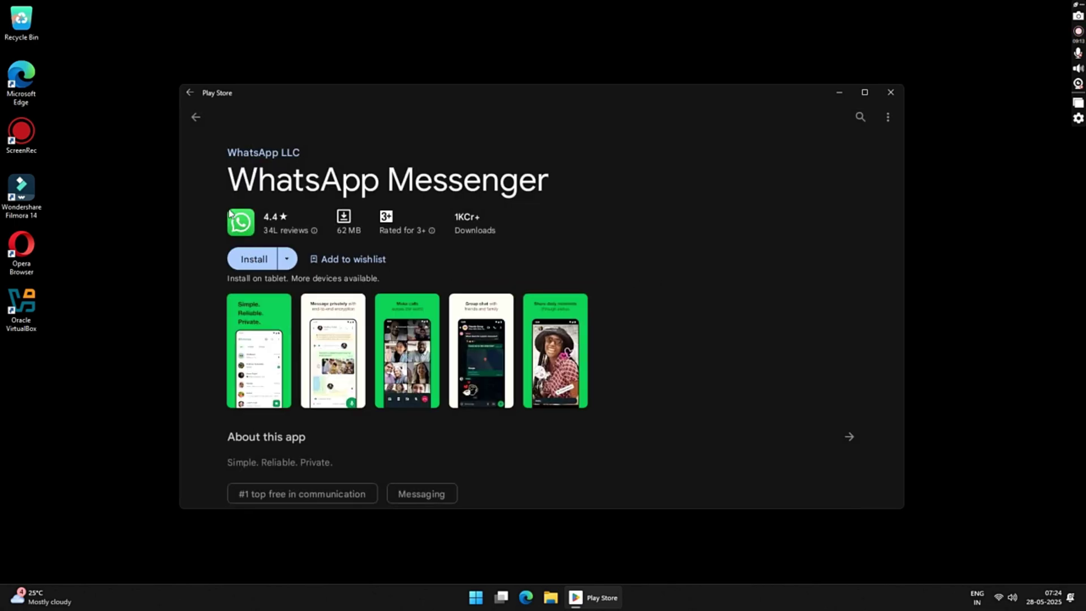
left_click(195, 117)
scroll(748, 303, "up", 4)
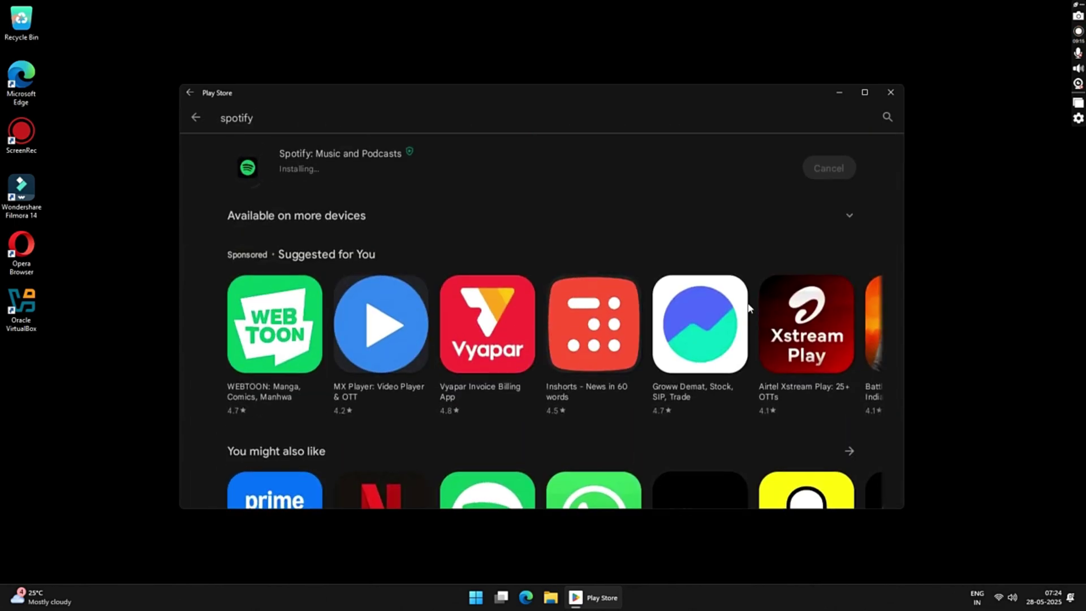
left_click(831, 165)
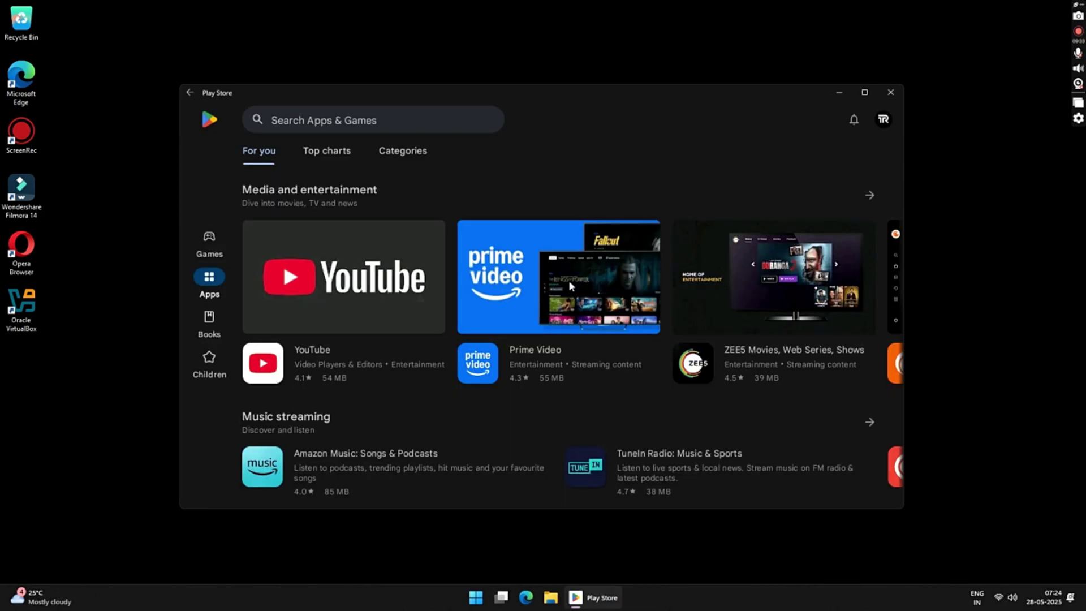
scroll(569, 280, "down", 5)
scroll(583, 301, "down", 10)
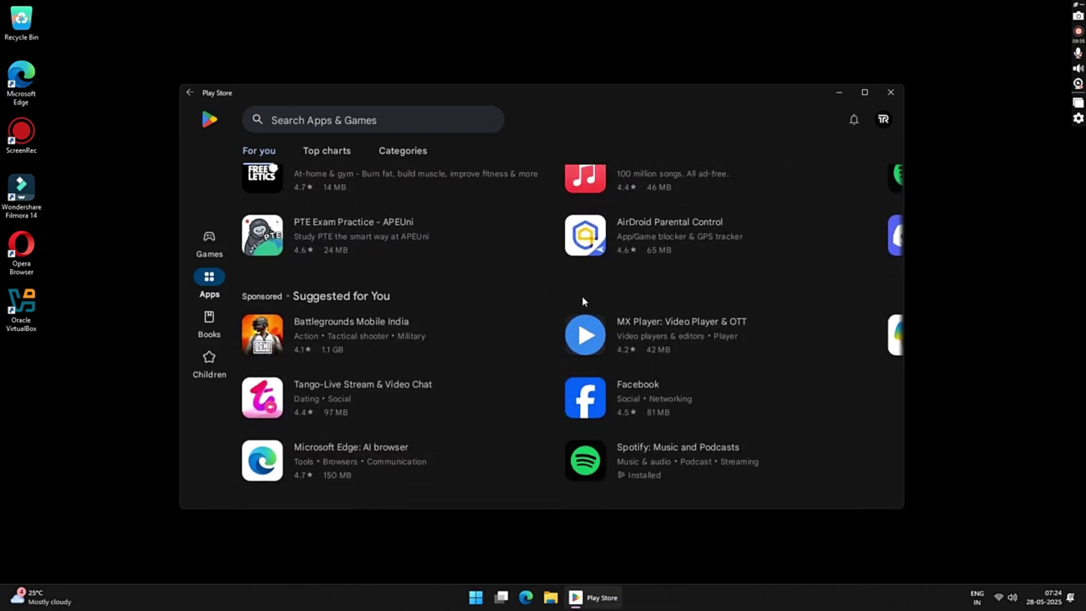